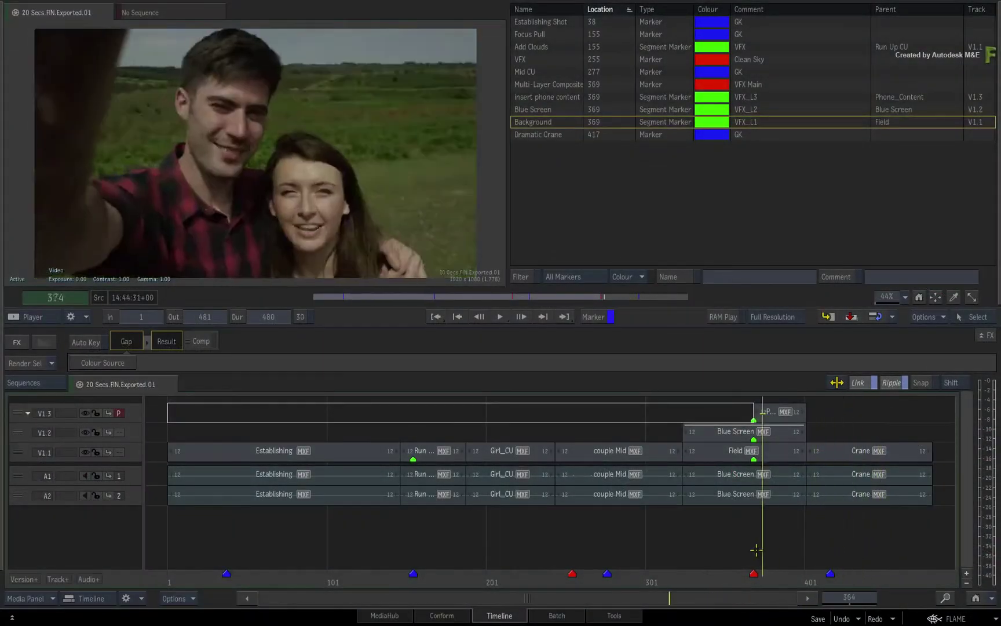
Step: Scrub back to frame 166 and review the VFX, Mid CU and Focus Pull markers
drag(756, 550, 432, 546)
click(572, 574)
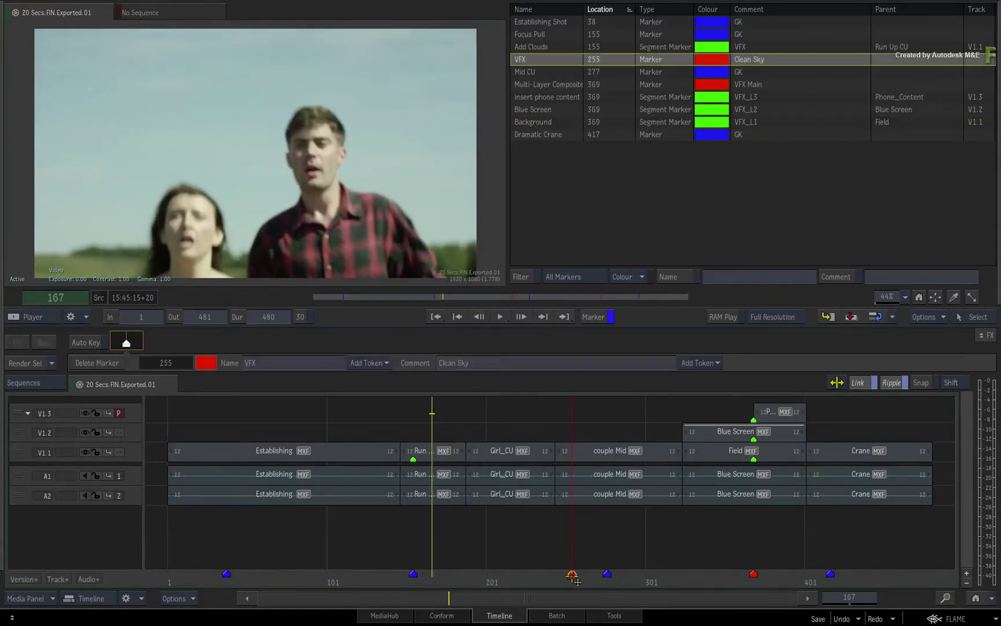
click(608, 574)
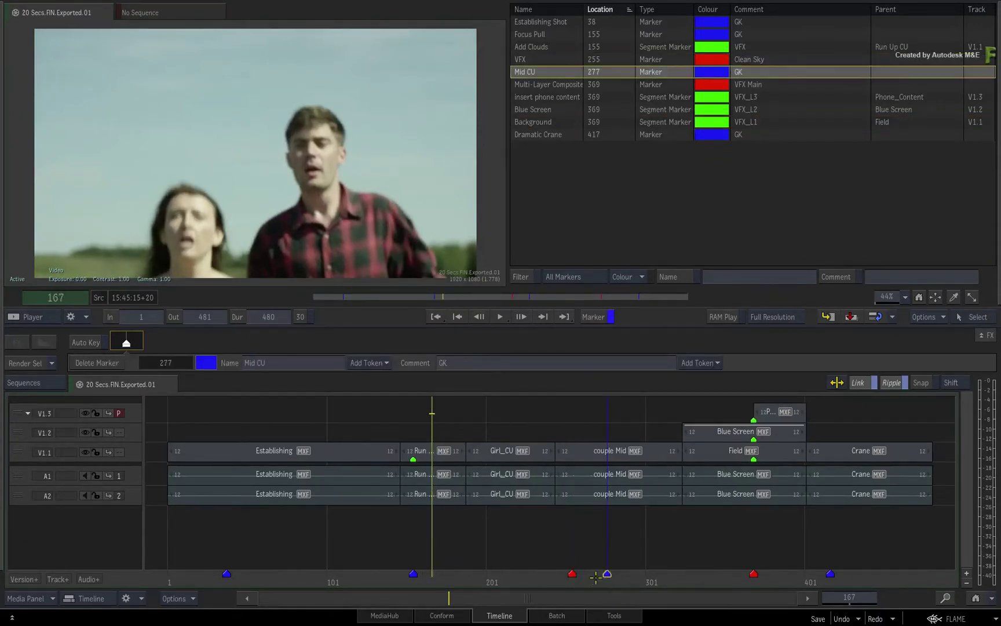
click(414, 574)
click(573, 574)
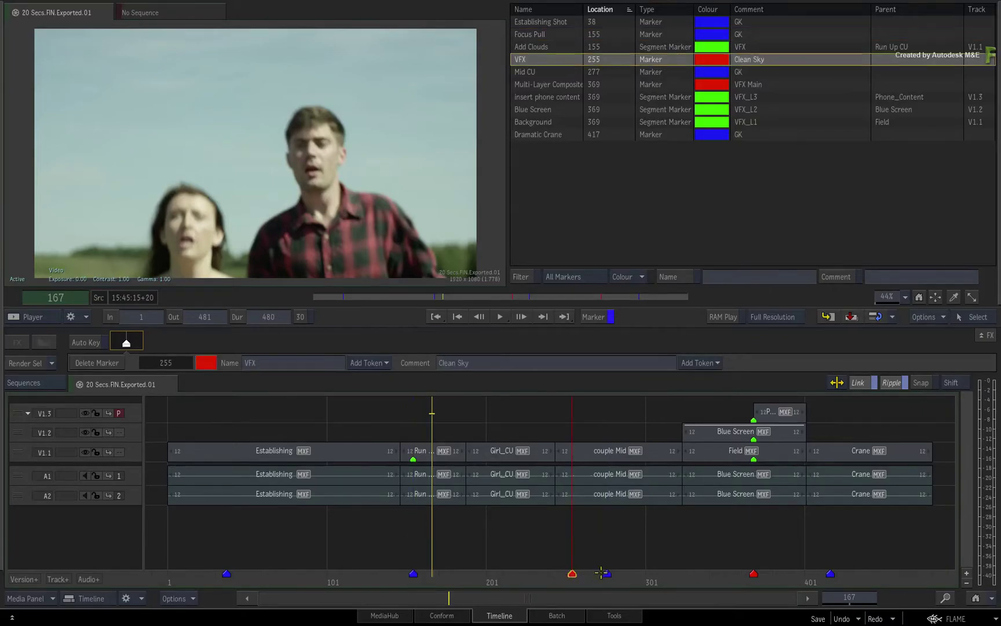
click(608, 574)
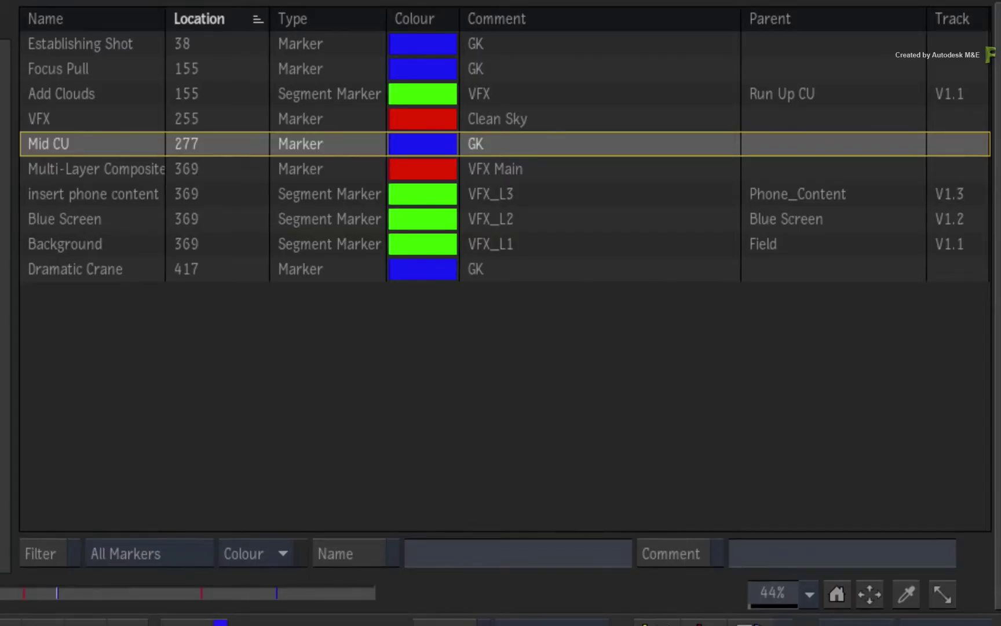
key(shift+Right)
key(shift+Right)
key(shift+Right)
key(shift+Right)
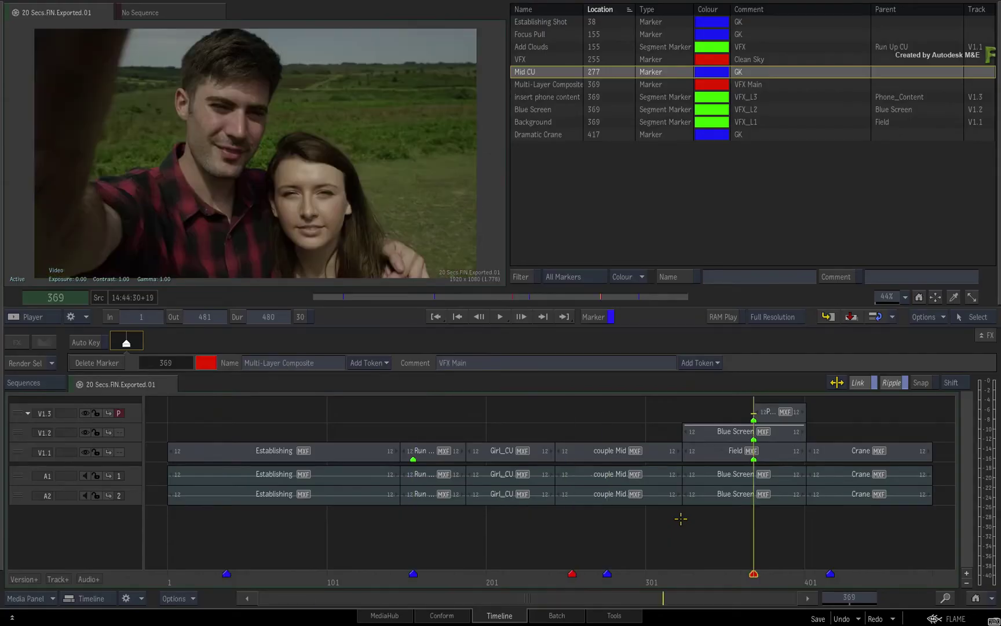
key(shift+Right)
key(shift+Right)
key(shift+Right)
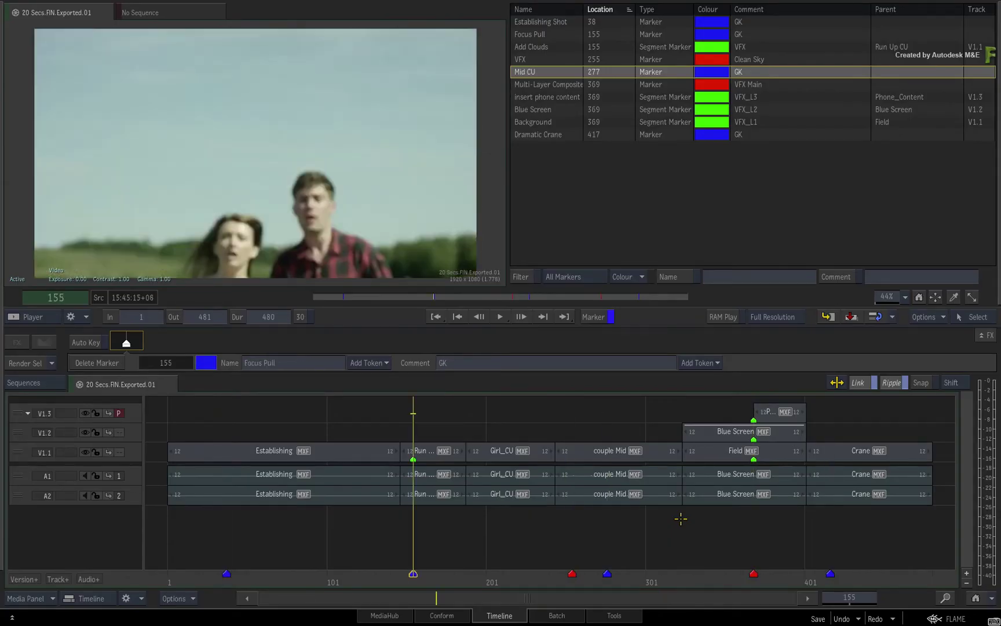
Step: Visit the Add Clouds, VFX 255, Mid CU 277 and Multi-Layer Composite 369 markers
drag(439, 576, 538, 560)
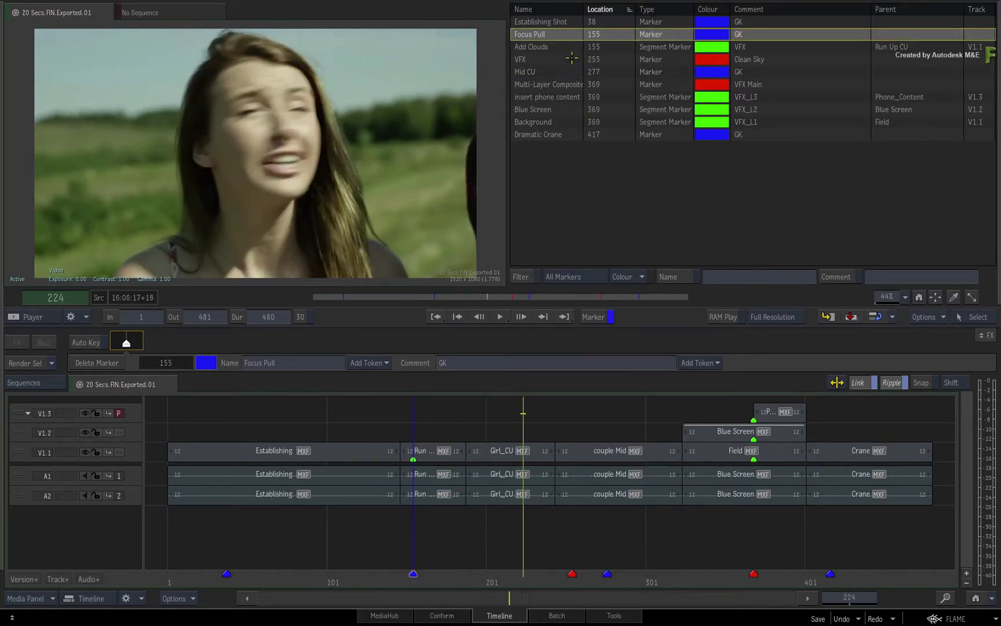
click(555, 46)
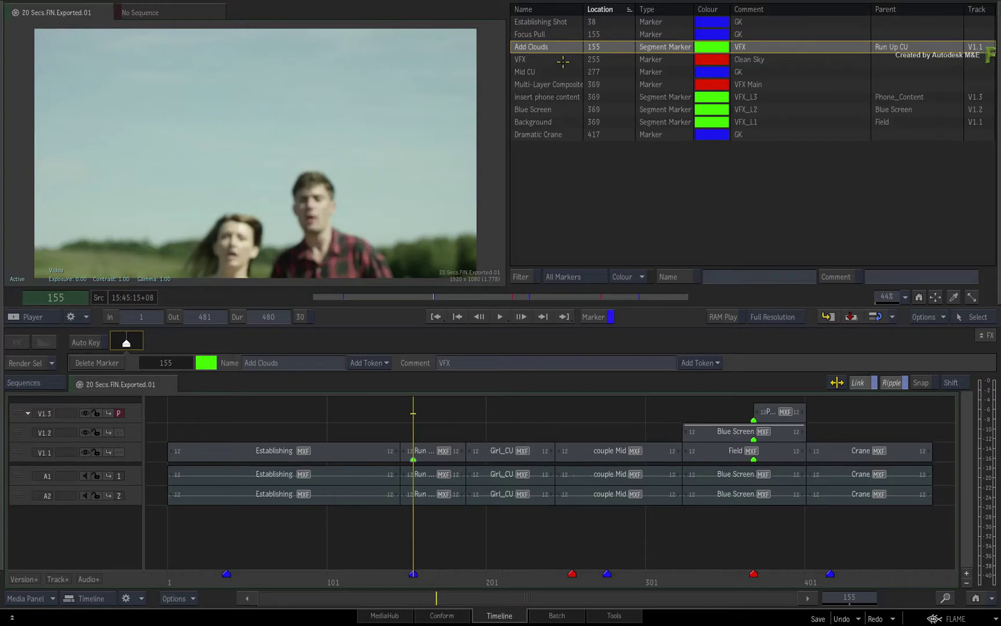
click(562, 61)
click(567, 68)
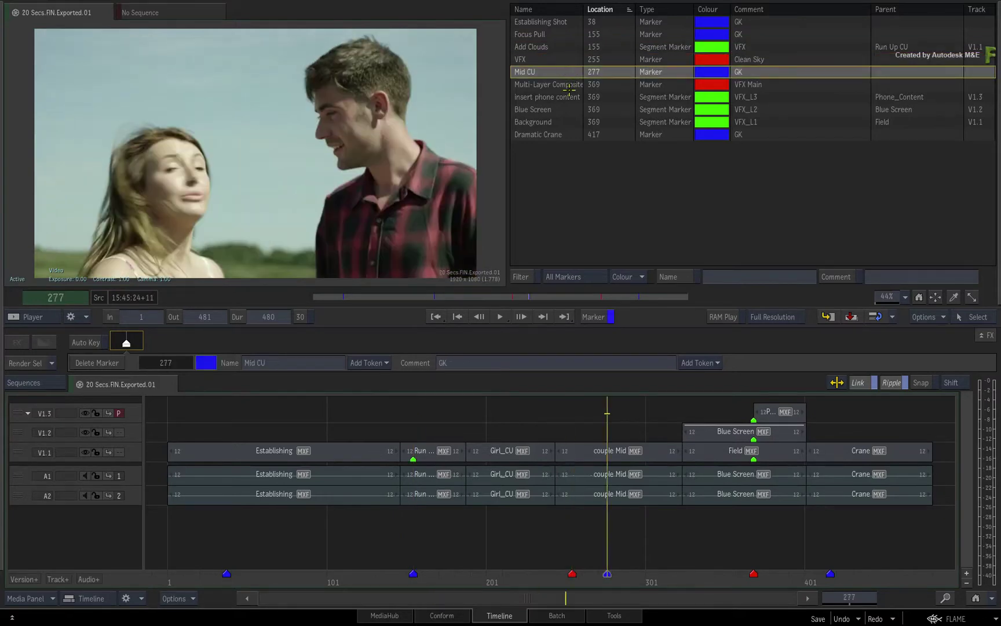
click(570, 87)
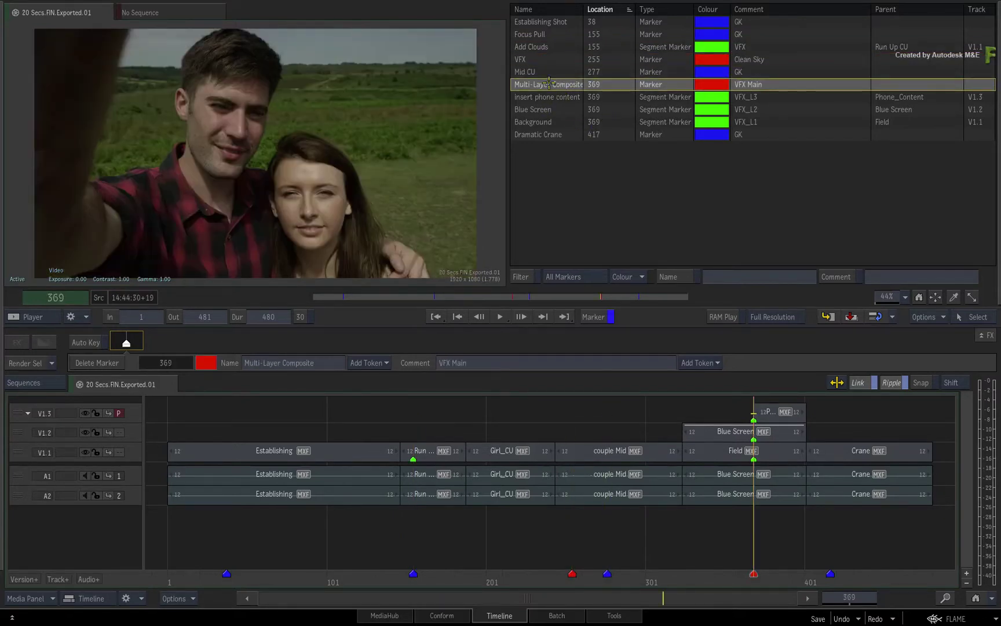
click(552, 46)
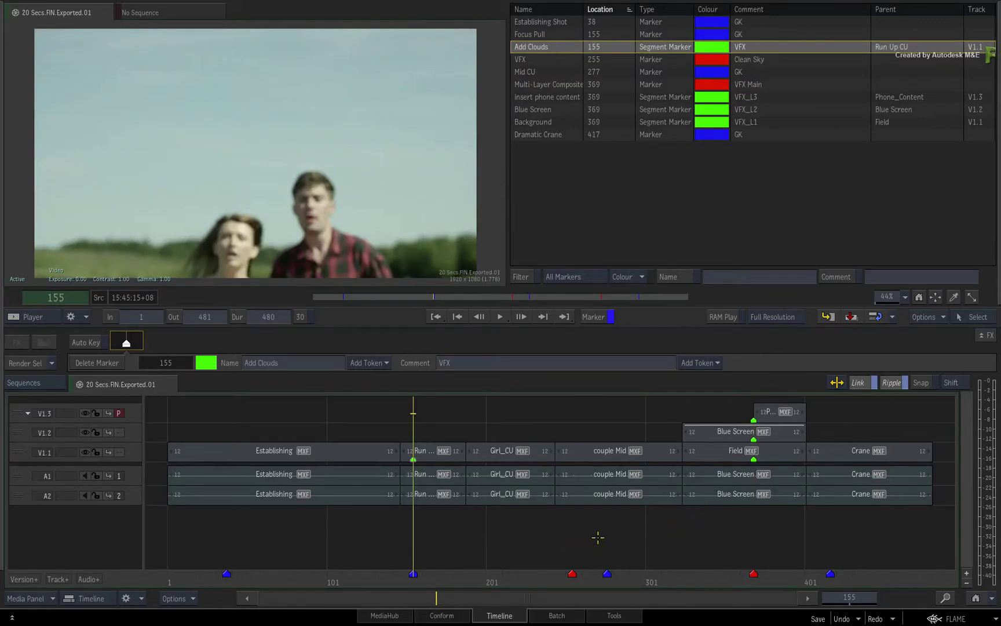
Step: Scrub past Add Clouds, return to the VFX marker at 255, and select the V1.3 gap
drag(463, 580, 595, 571)
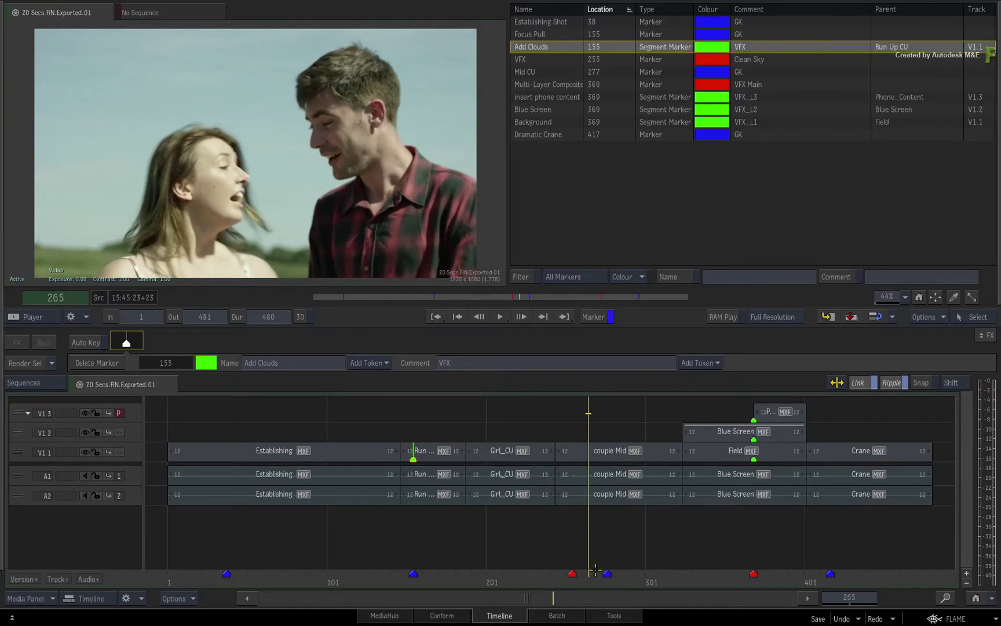
key(Up)
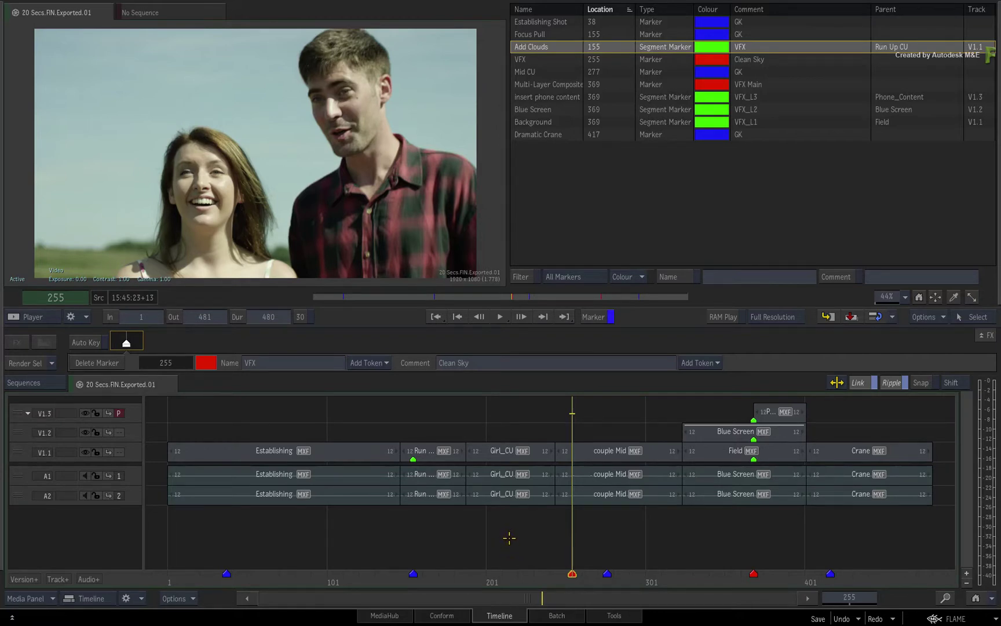
click(557, 549)
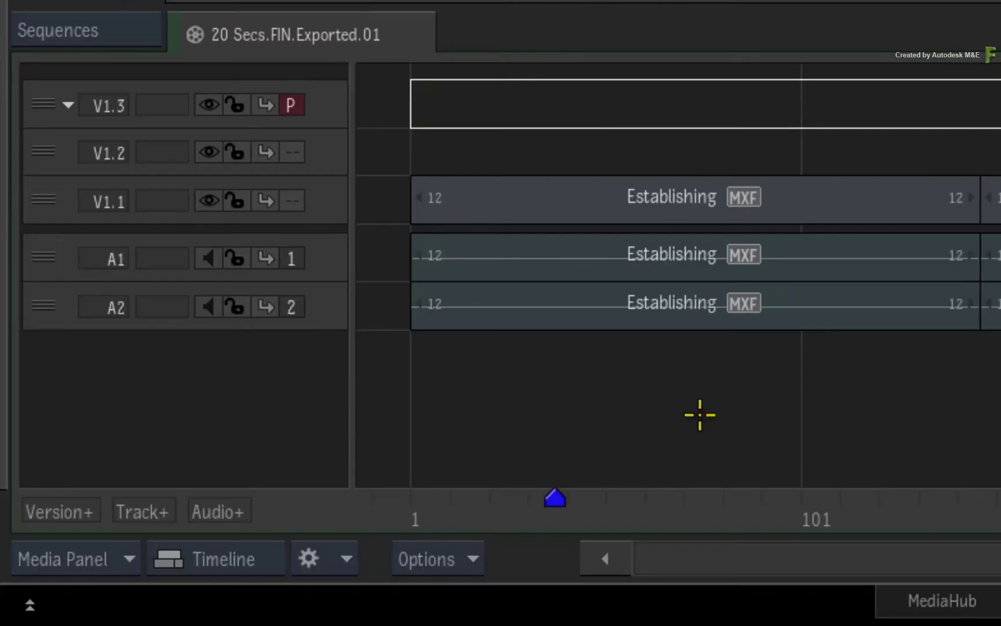
Step: Add a new top track V1.4 and apply Burn-in Metadata to its gap
click(145, 512)
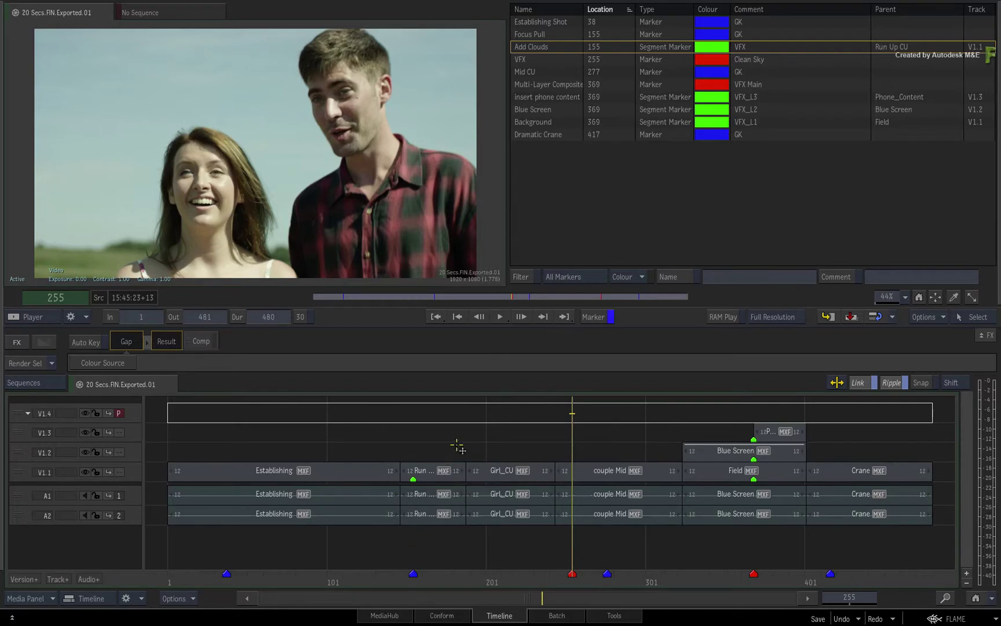
click(475, 413)
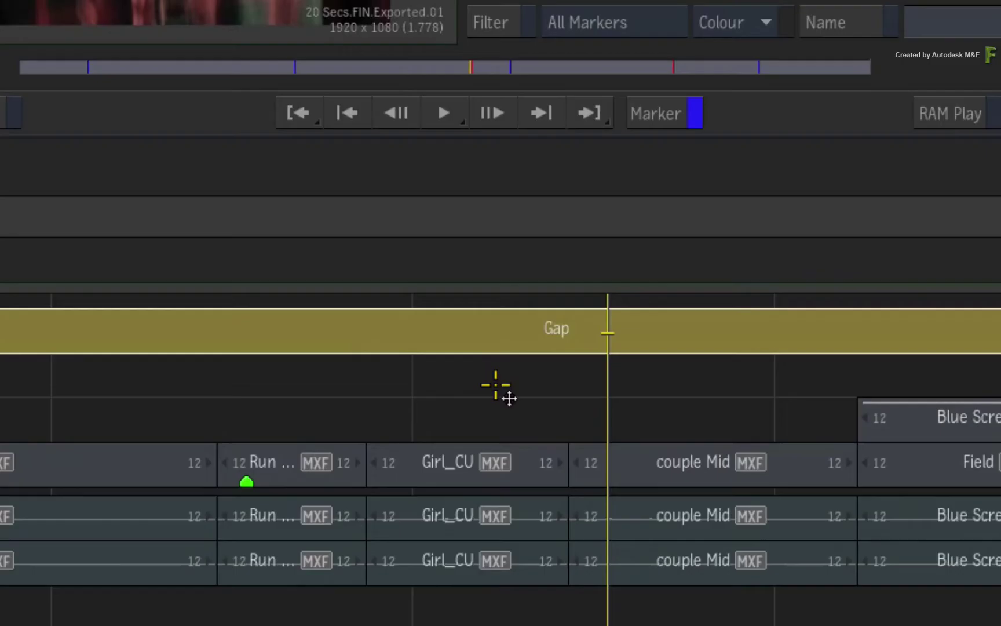
key(ctrl+Tab)
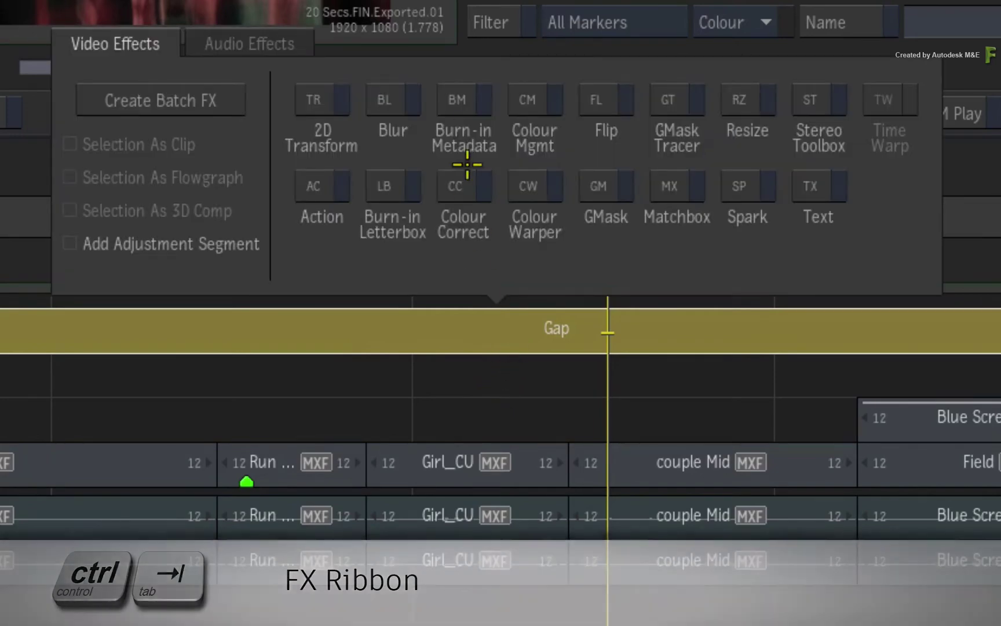
click(460, 100)
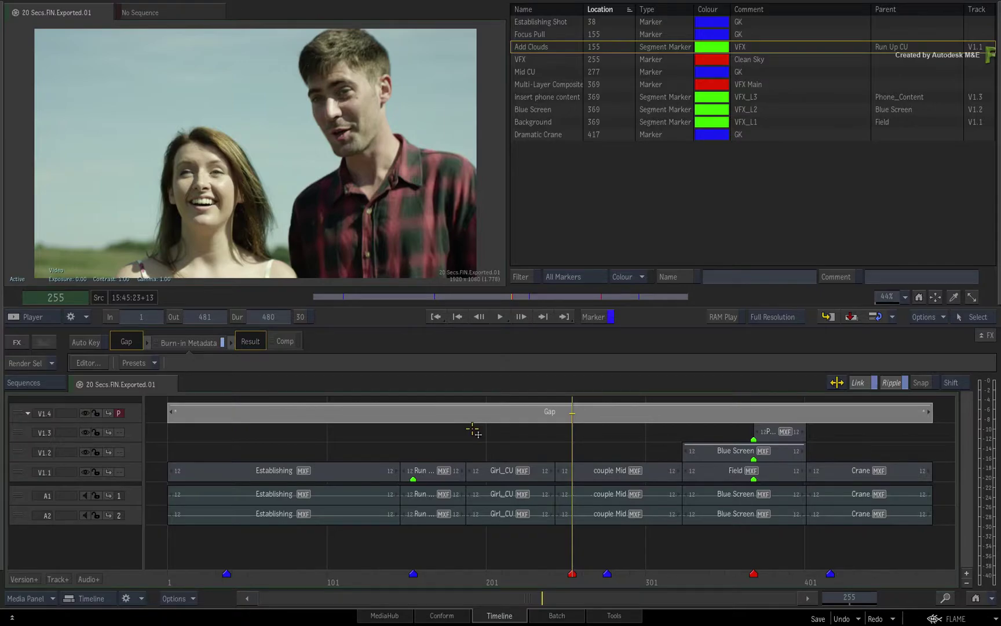
Step: Open the Burn-in Metadata editor and add a Record Timecode layer
click(187, 344)
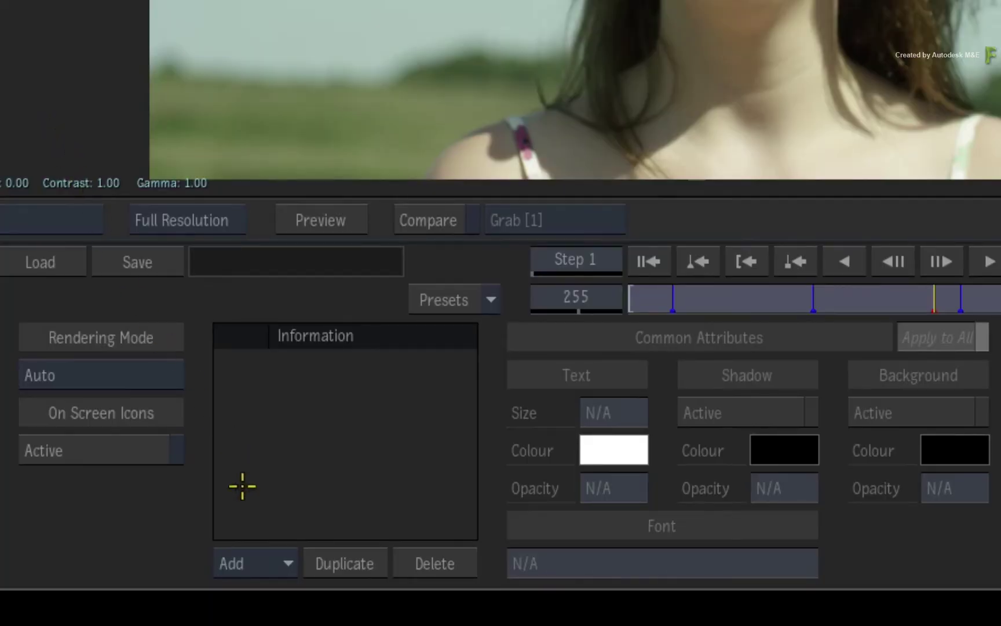
click(274, 564)
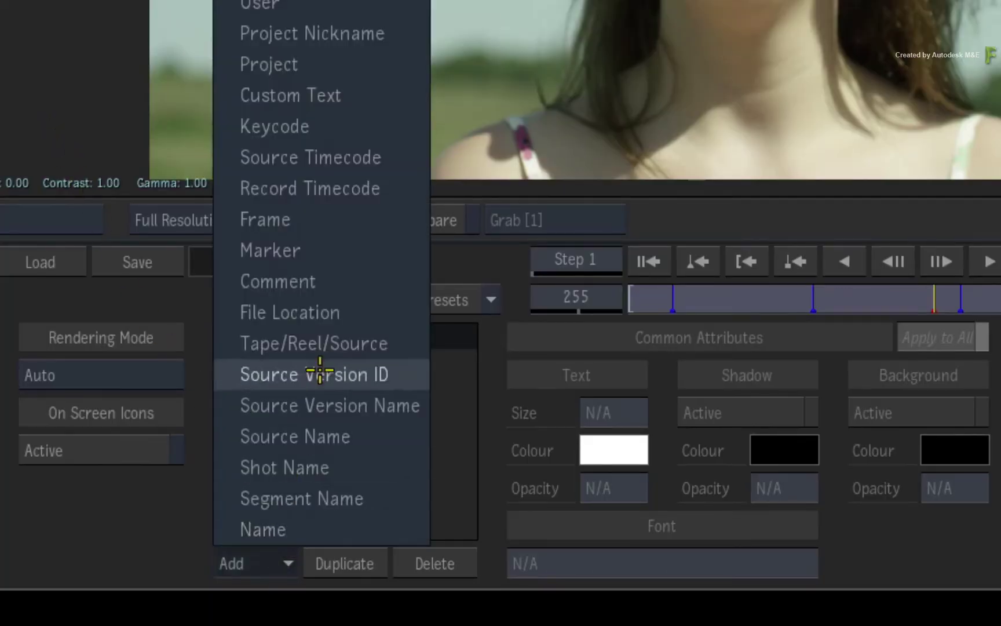
click(394, 192)
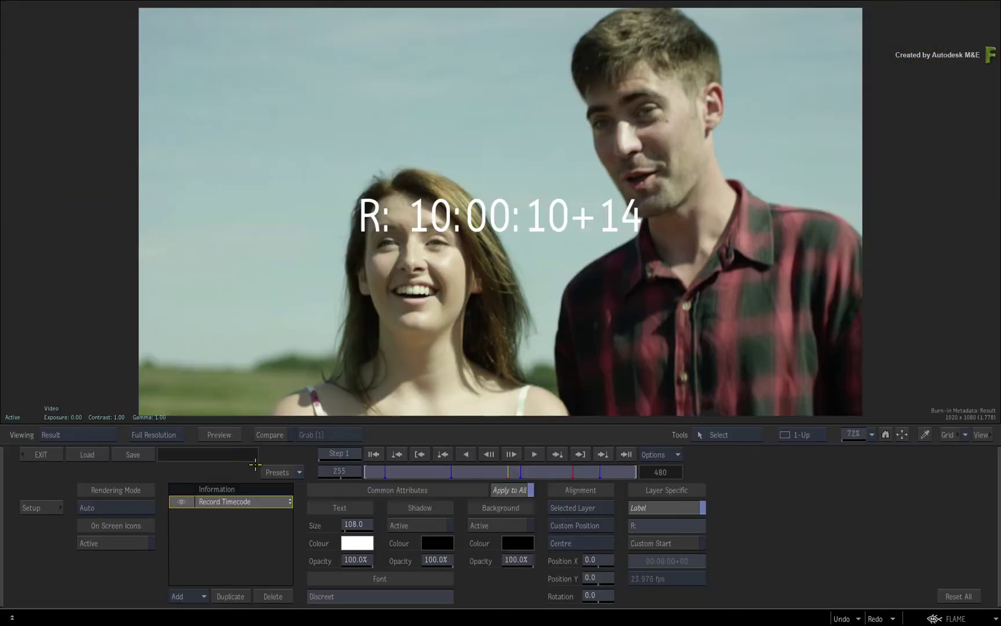
Step: Move the timecode to the frame top, set size 99, and leave the background box off
mouse_move(597, 577)
mouse_down()
mouse_move(740, 553)
mouse_move(650, 594)
mouse_up()
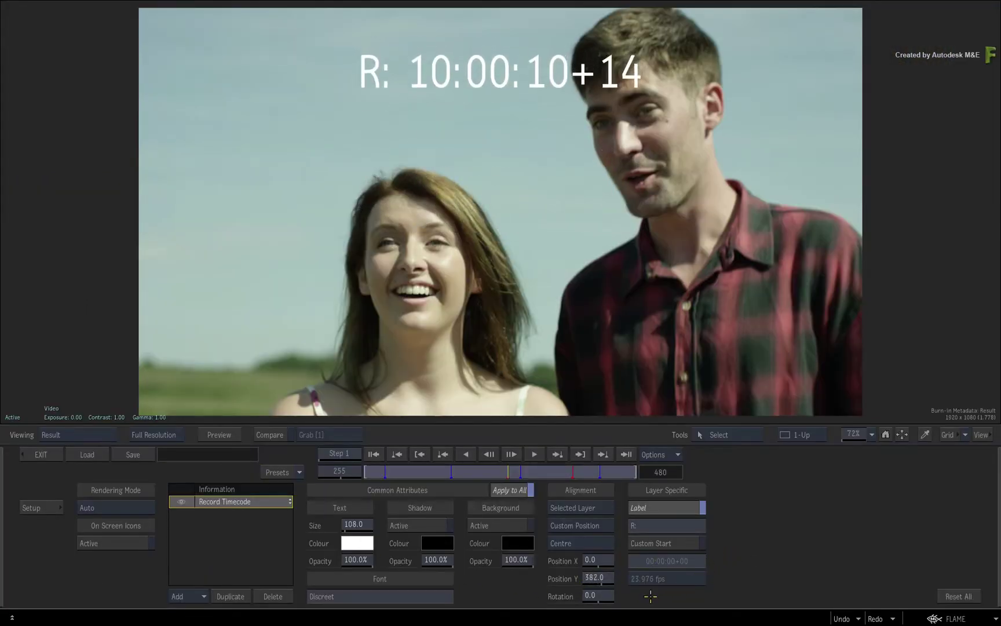
click(500, 523)
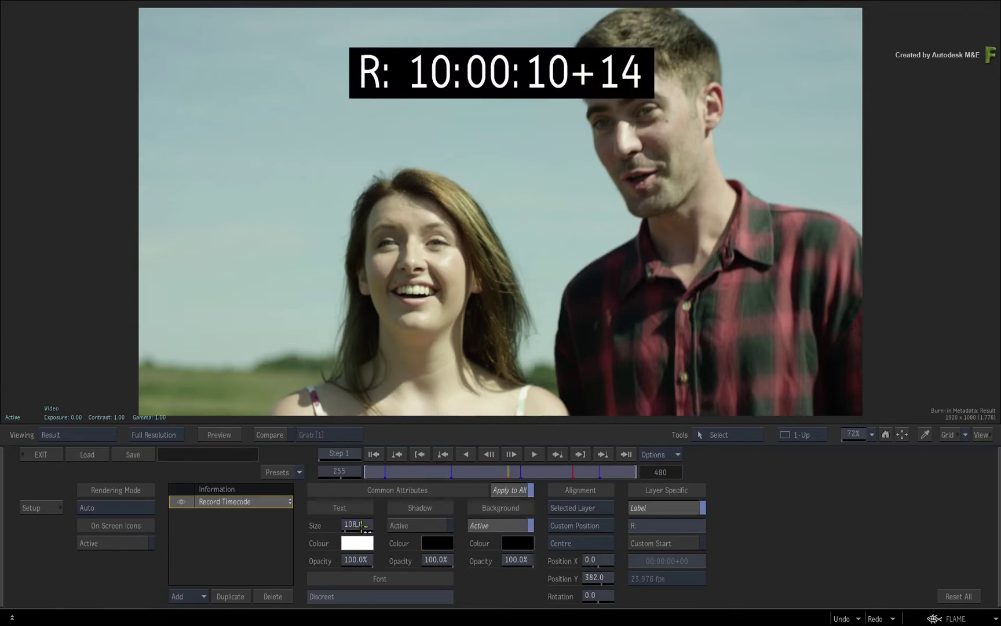
drag(361, 525, 345, 522)
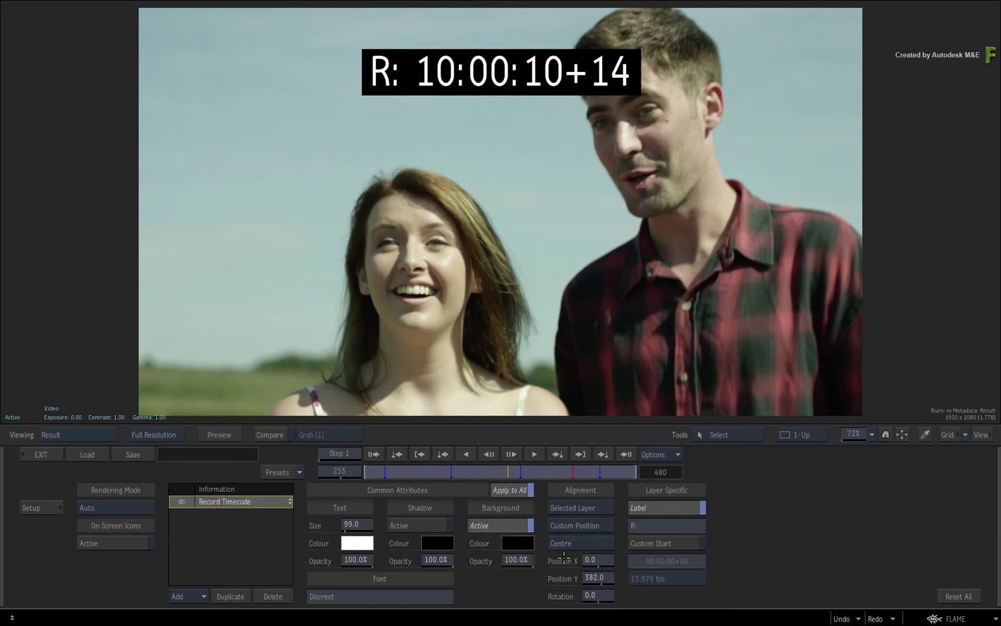
click(492, 524)
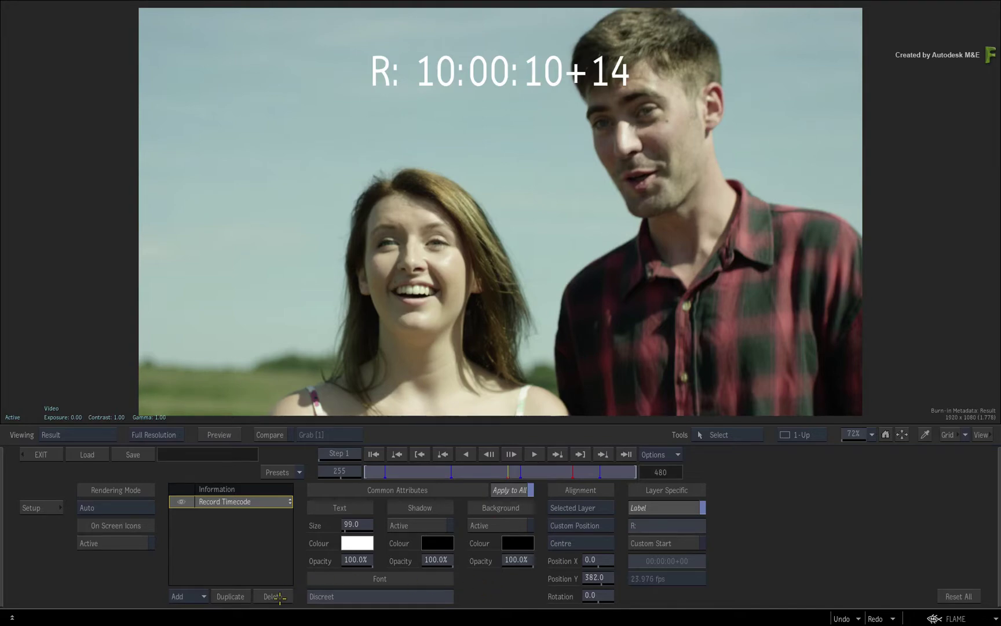
Step: Switch the burn-in layer to Marker information at text size 90
click(276, 500)
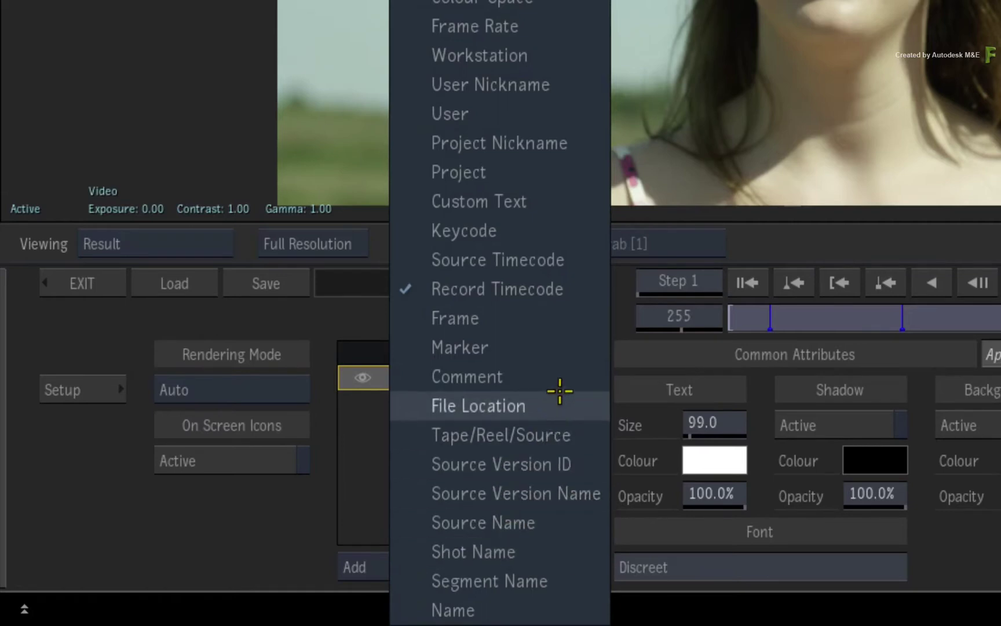
click(569, 346)
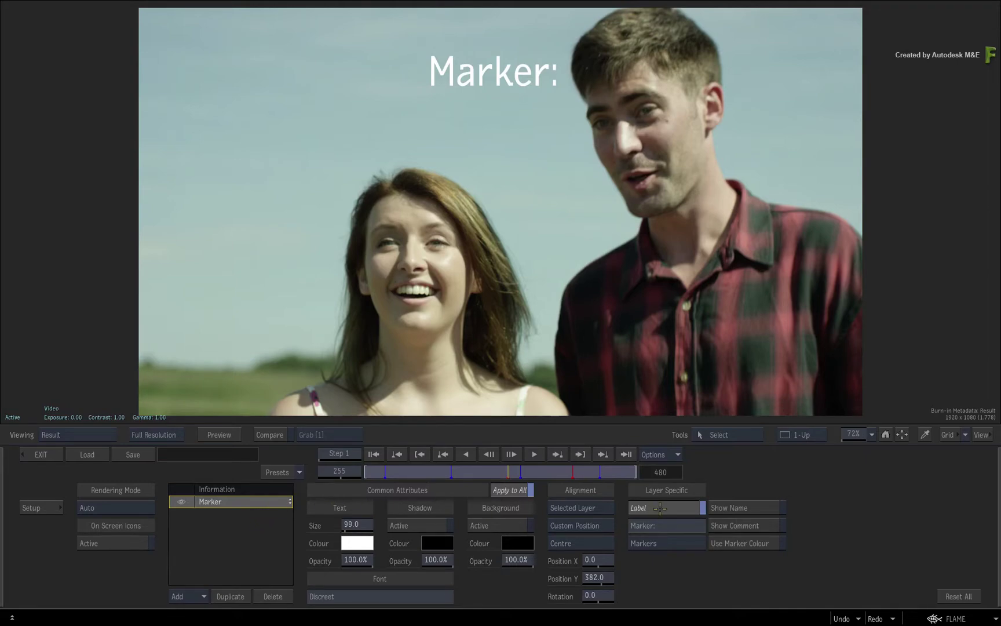
mouse_move(364, 533)
mouse_down()
mouse_move(350, 524)
mouse_move(364, 510)
mouse_up()
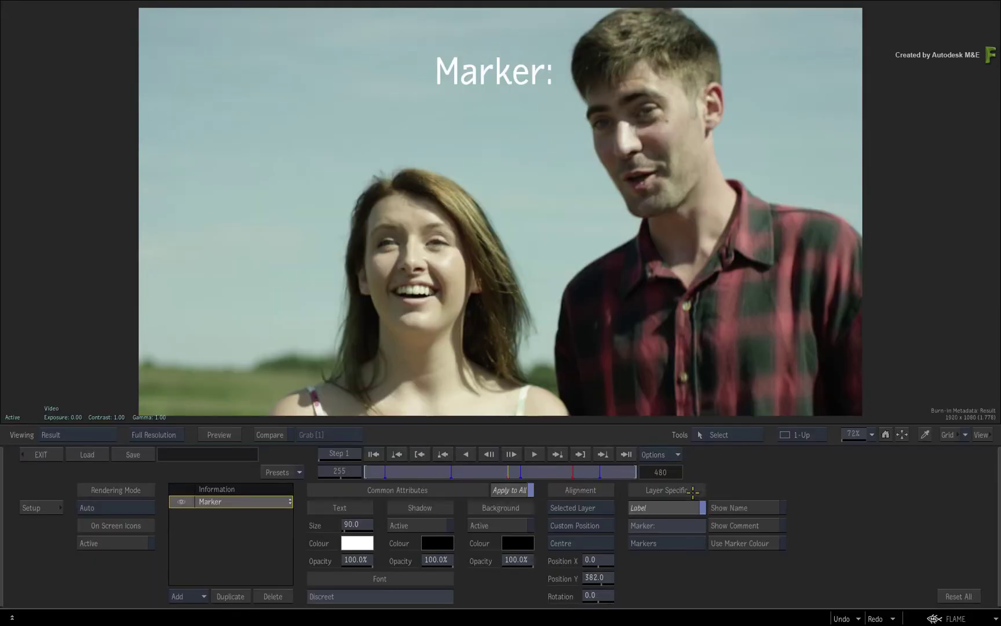
Step: Change the burn-in label to 'Cue:', then turn the label off
click(647, 525)
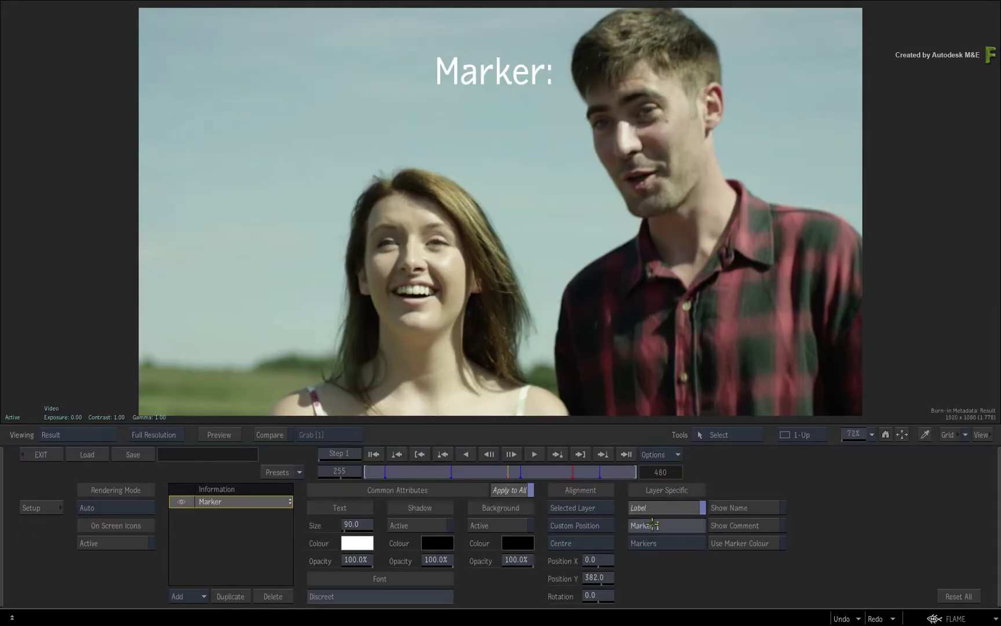
text(Cue:)
key(Return)
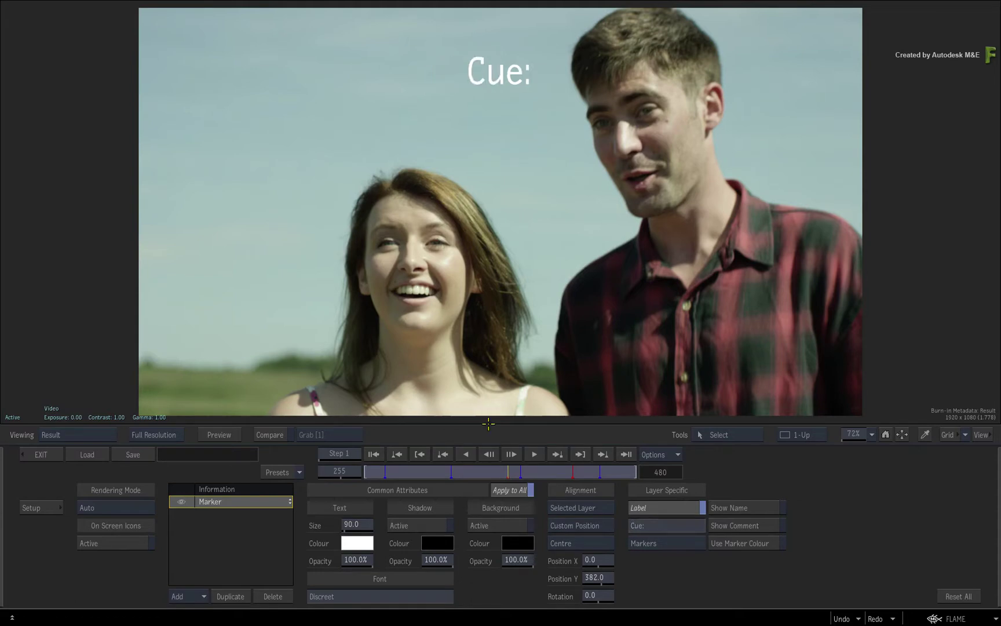
click(682, 508)
Step: Compare Show Name and Show Comment, ending with both on to read 'VFX Clean Sky'
click(758, 508)
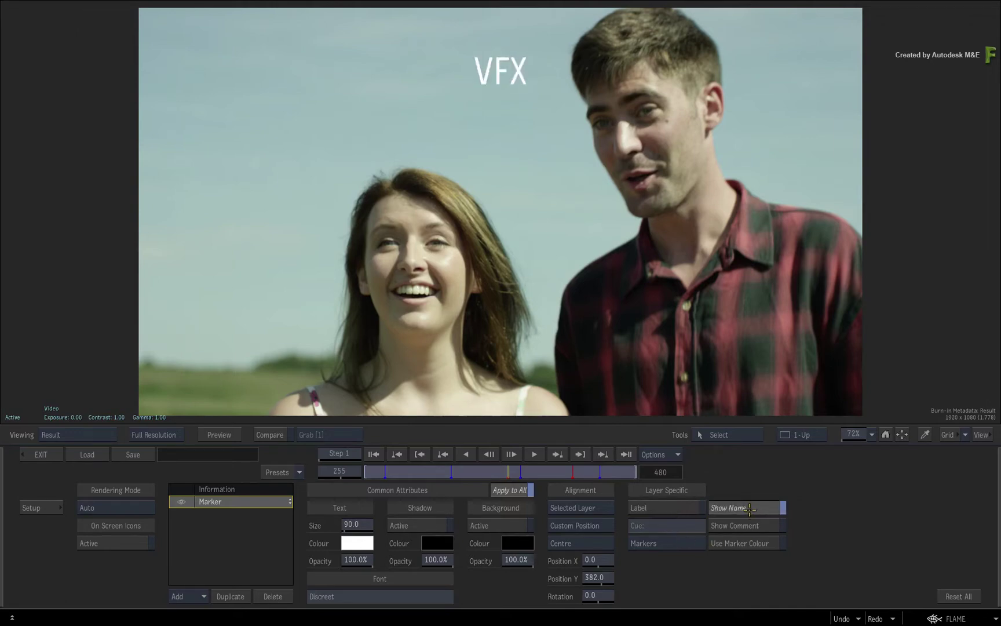
click(748, 526)
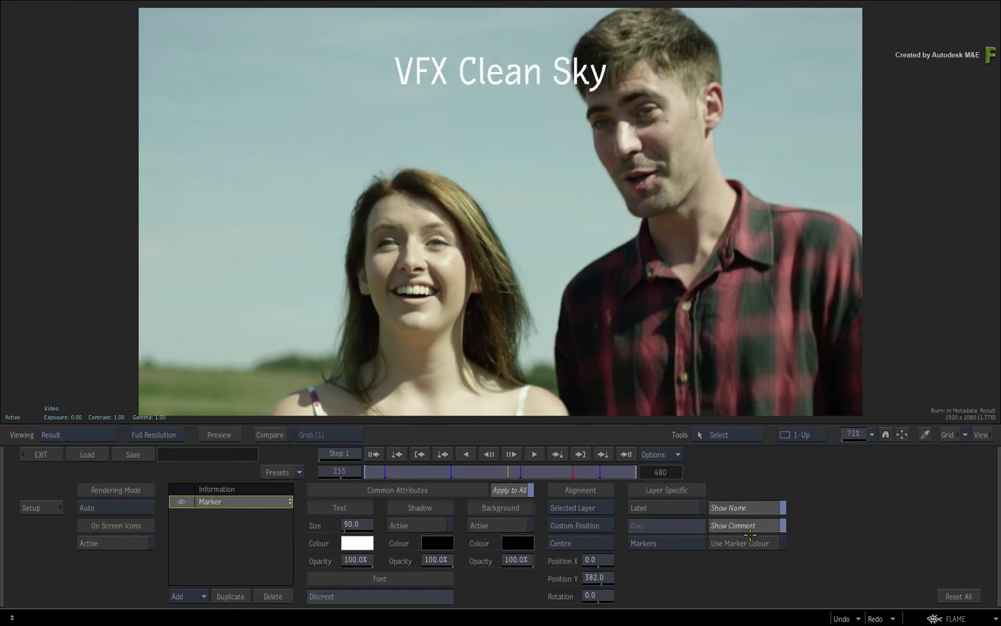
click(757, 508)
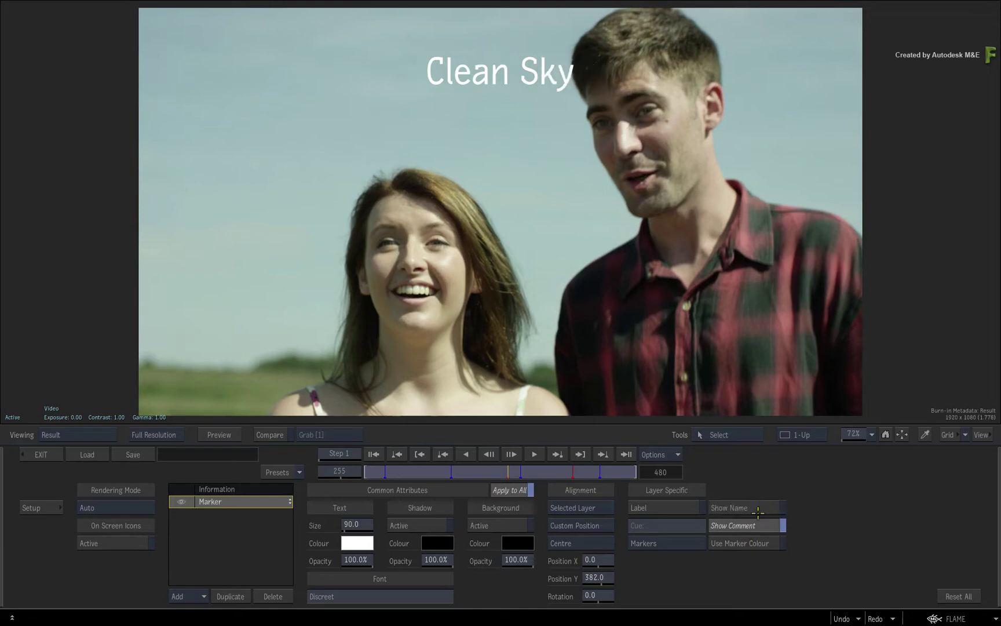
click(757, 508)
click(752, 526)
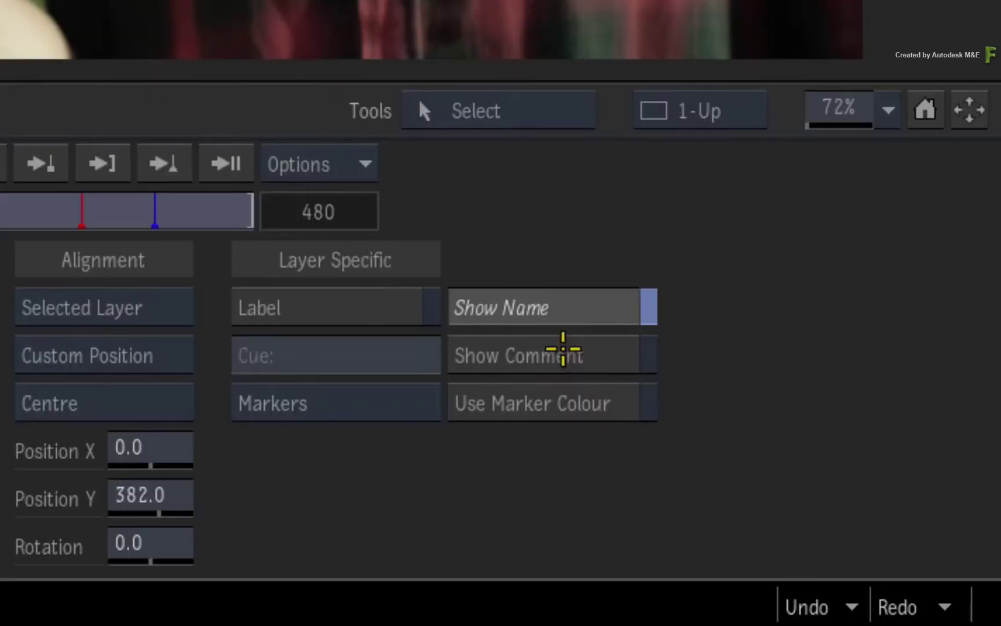
click(750, 525)
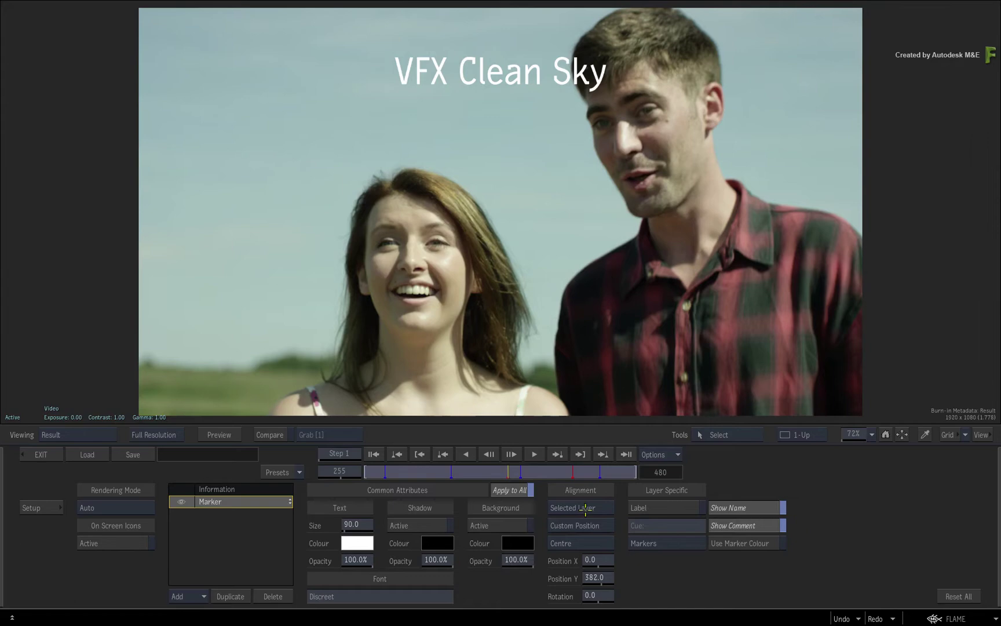
Step: Set the text colour to orange, enable Use Marker Colour so it turns red, and exit
click(347, 544)
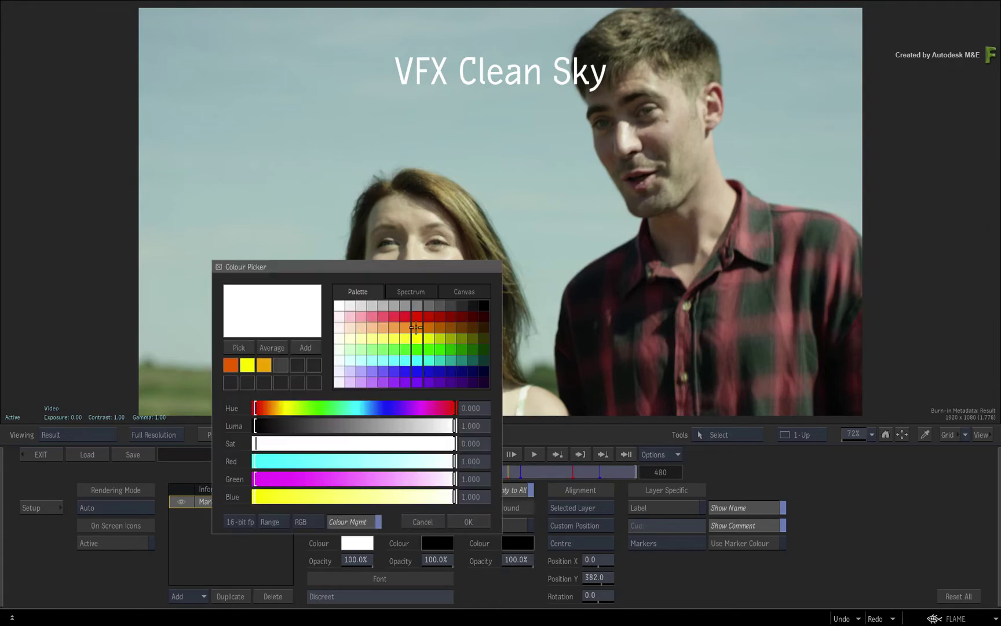
click(417, 328)
click(470, 520)
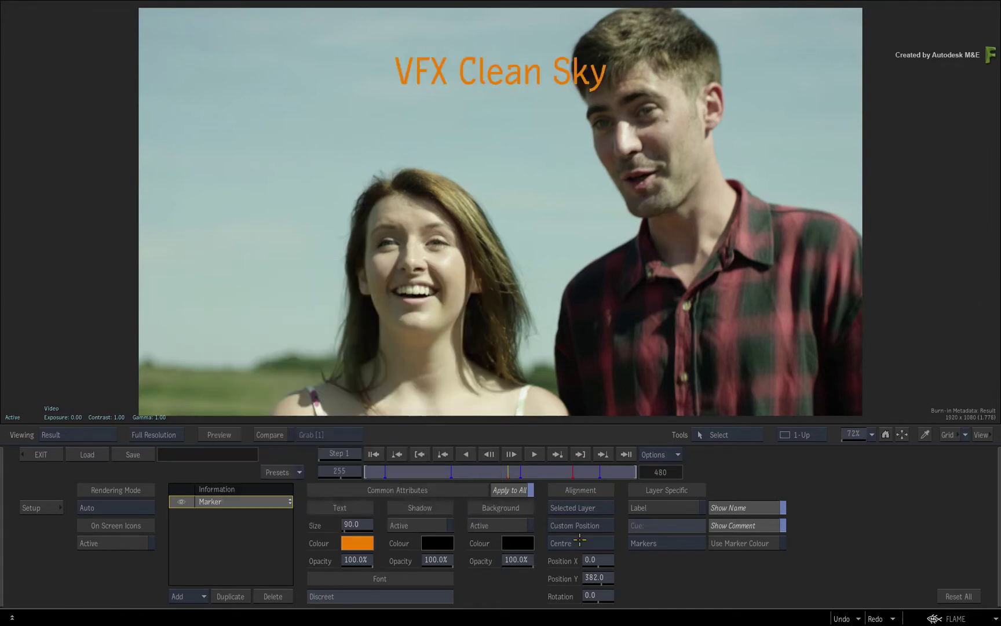
click(758, 546)
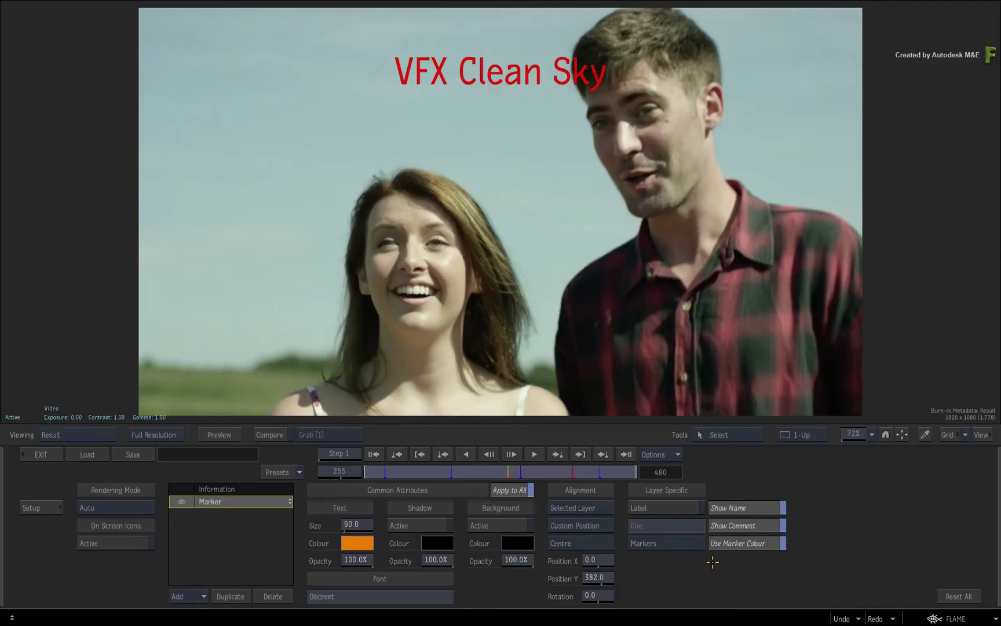
click(39, 454)
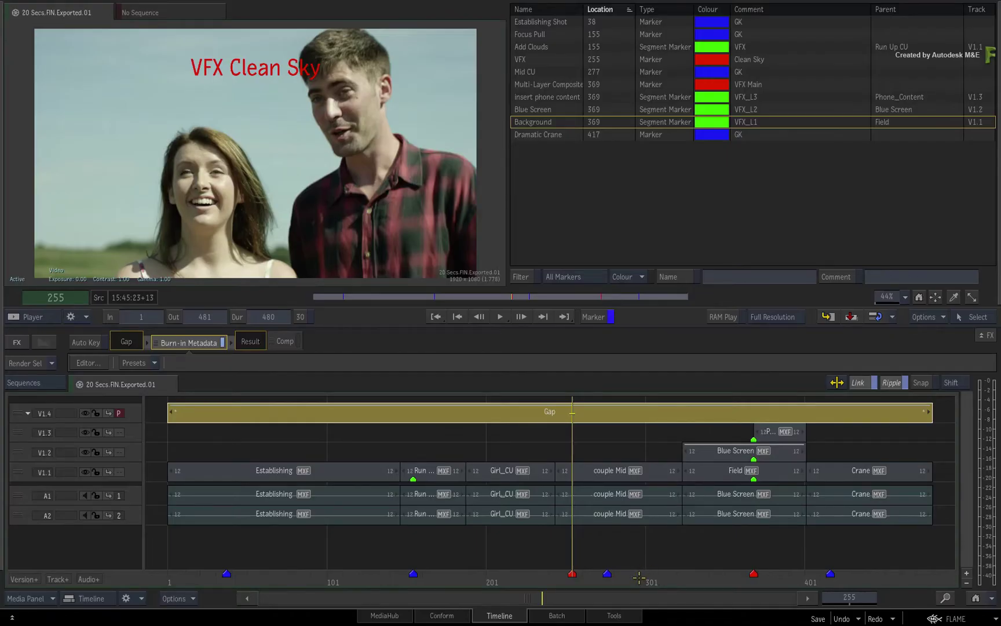
Step: Scrub back to the Focus Pull marker at frame 155, showing blue 'Focus Pull GK'
drag(557, 574, 445, 576)
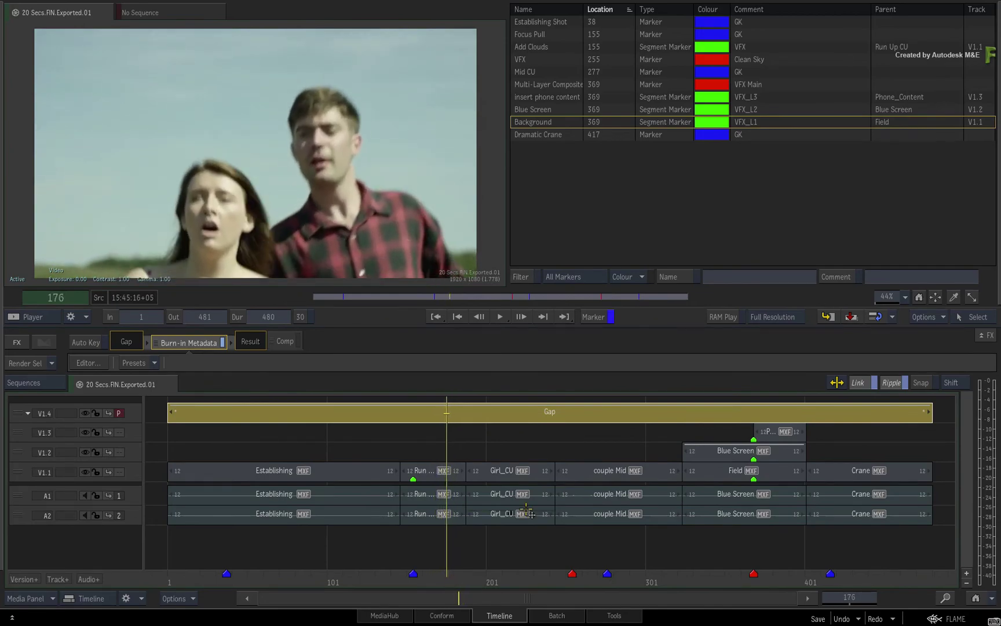
click(413, 574)
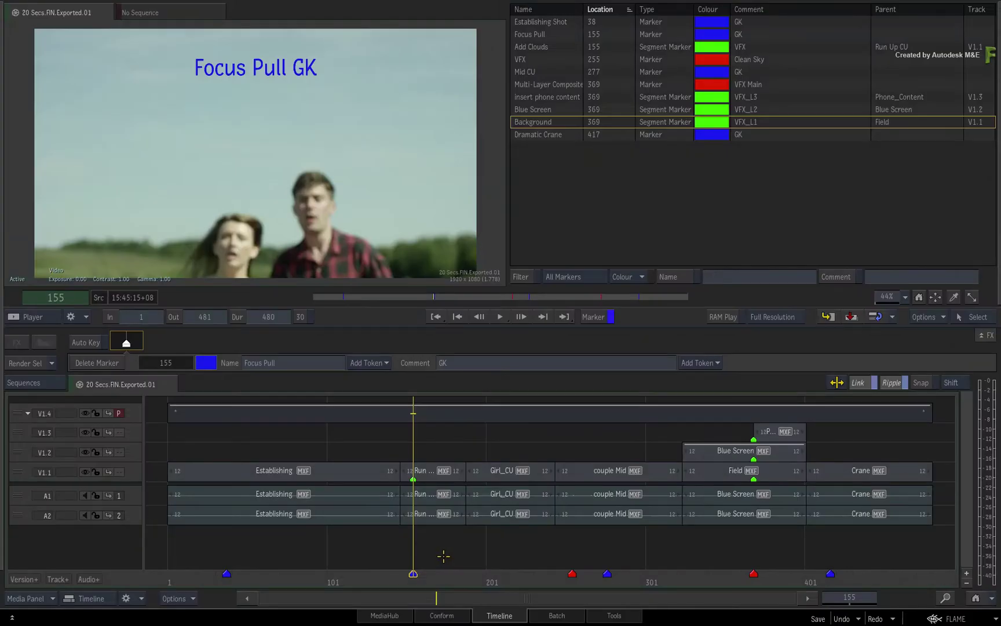
double_click(436, 414)
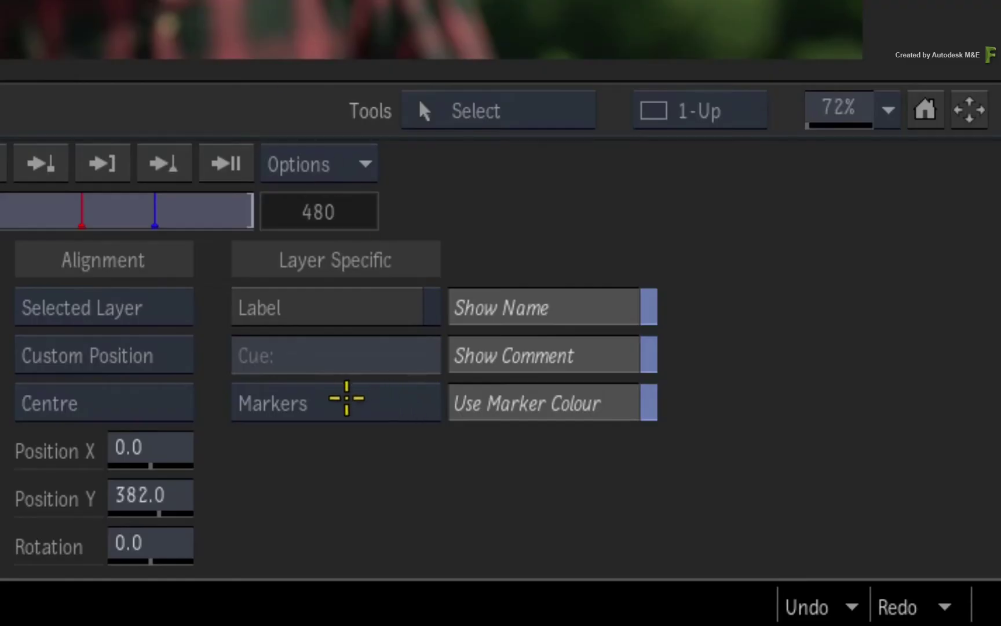
click(353, 400)
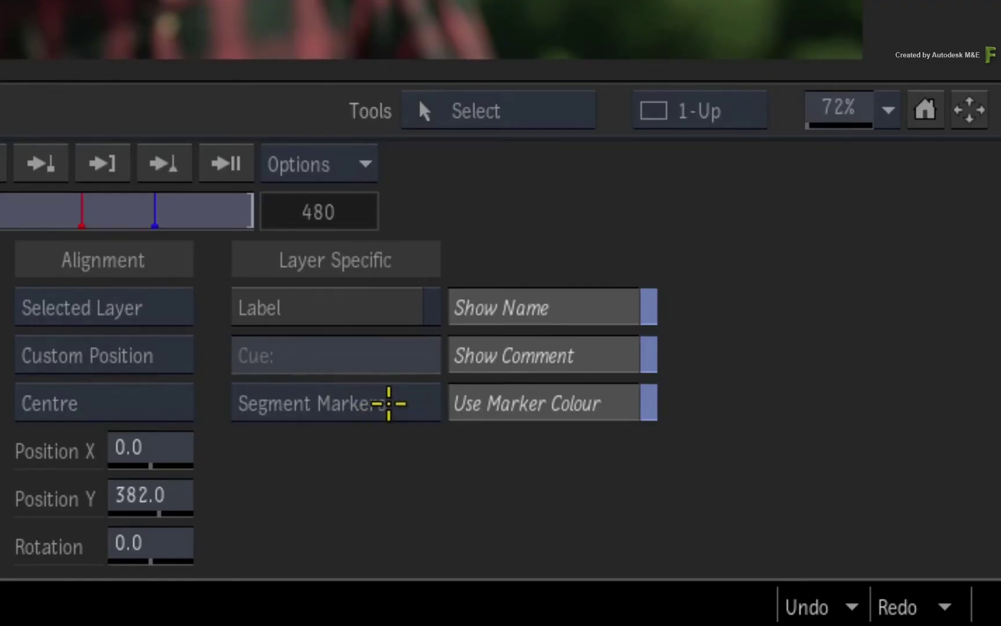
click(400, 394)
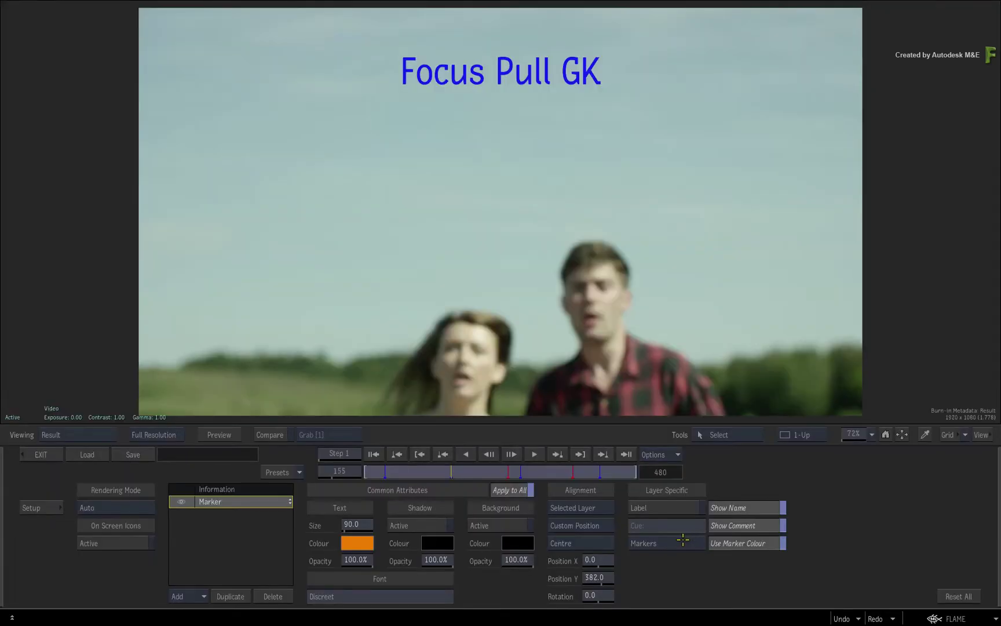
click(683, 540)
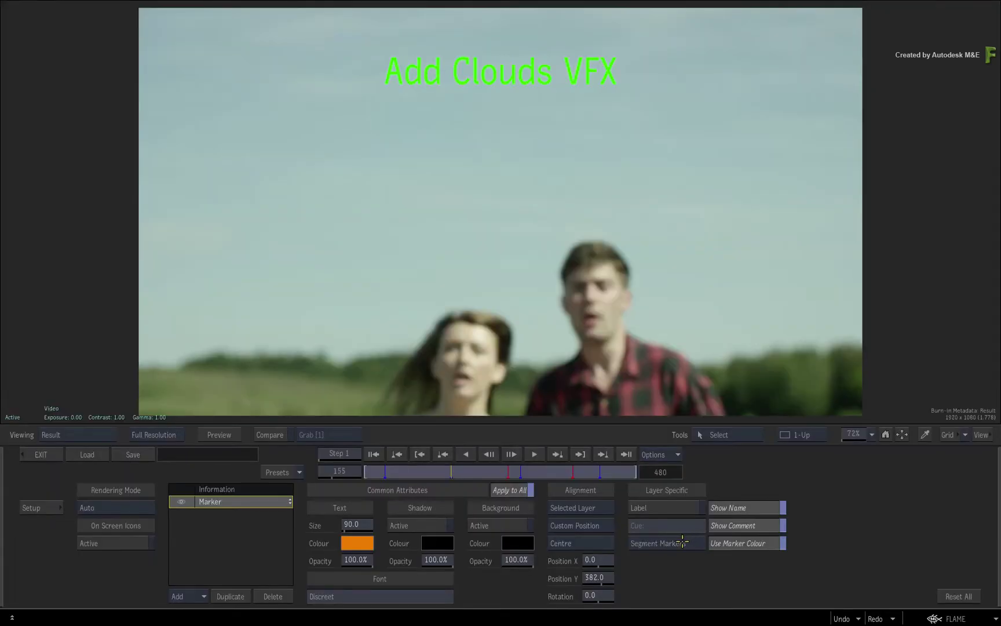
click(682, 540)
click(683, 542)
click(682, 543)
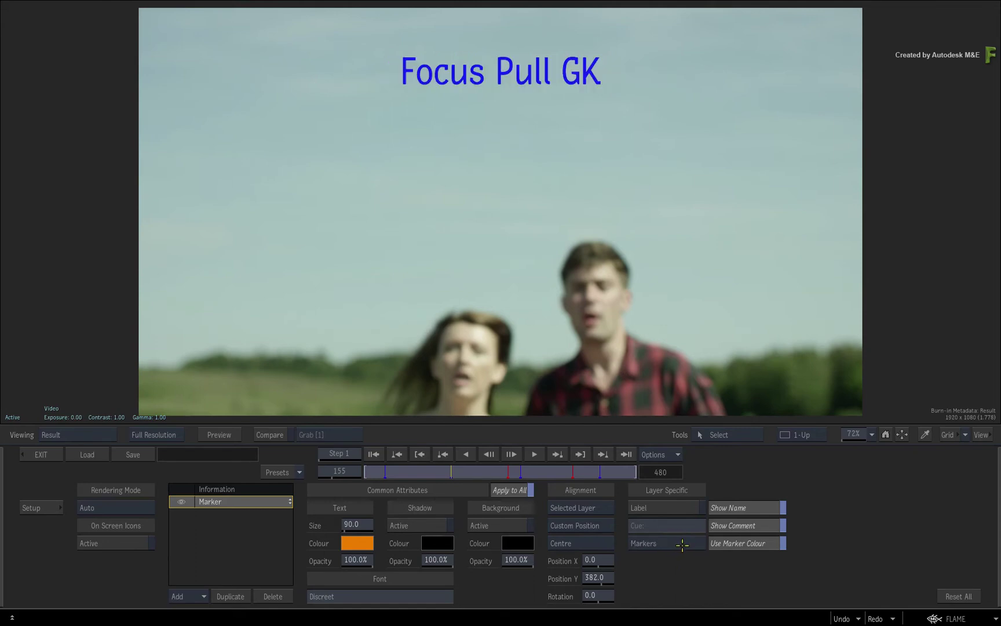
click(682, 543)
click(680, 543)
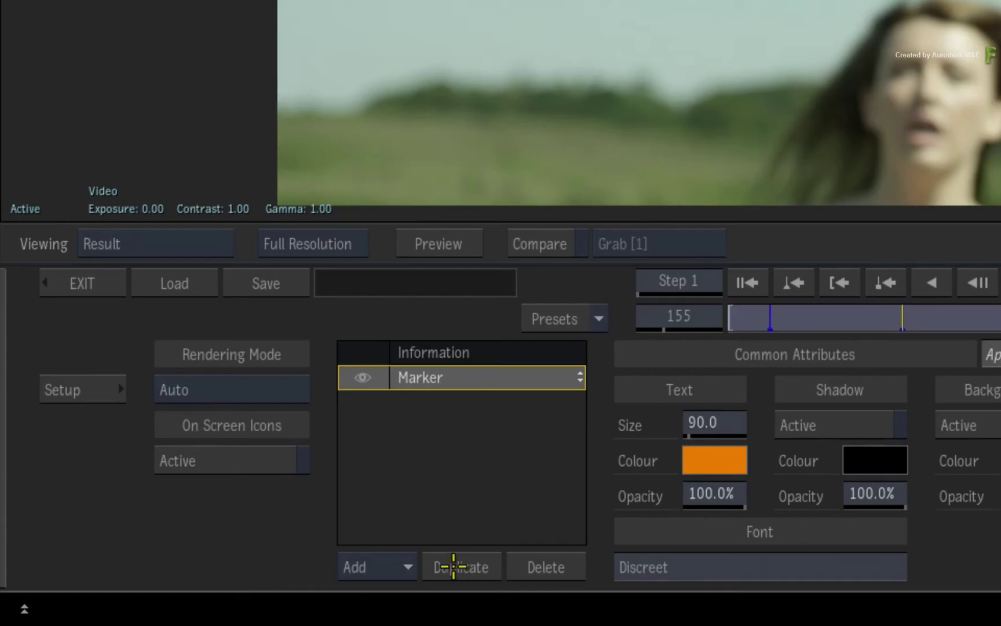
Step: Duplicate the layer as a smaller Segment Markers layer placed beneath the marker title, then exit
click(232, 597)
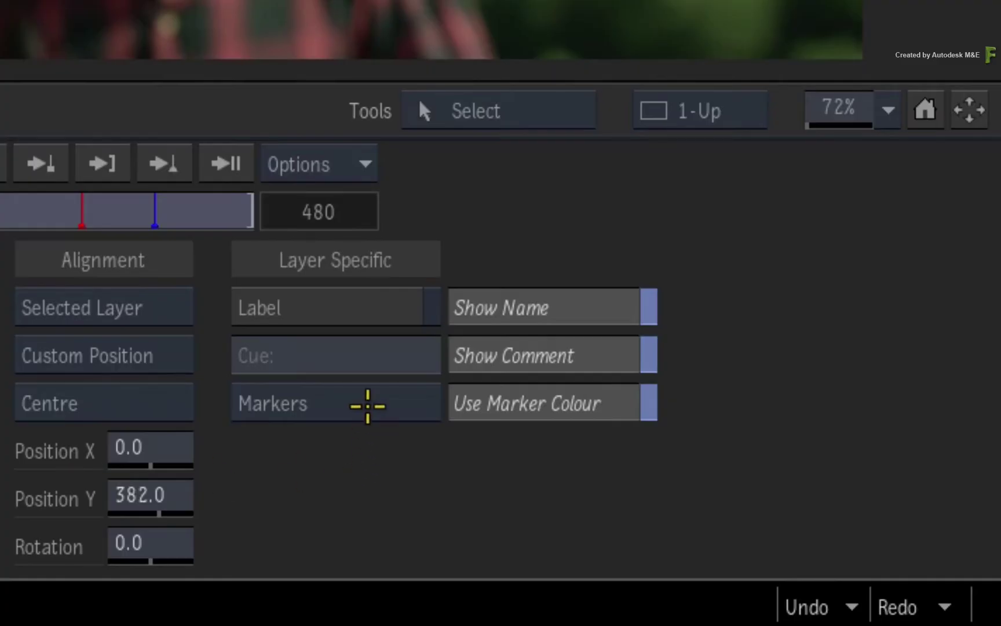
click(367, 404)
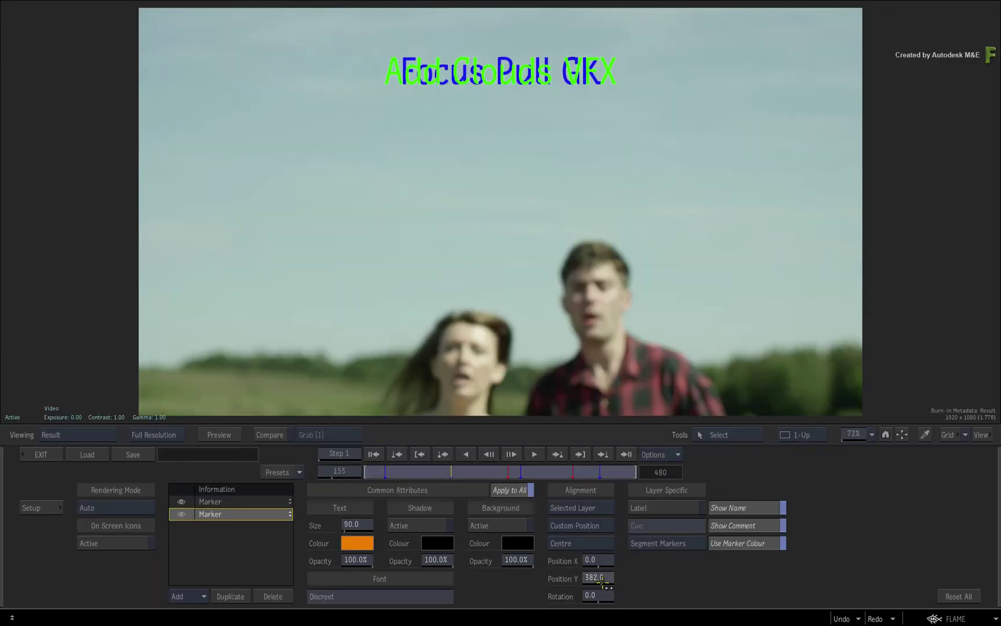
drag(154, 505, 0, 483)
mouse_move(353, 524)
mouse_down()
mouse_move(336, 524)
mouse_move(358, 531)
mouse_up()
drag(618, 582, 621, 587)
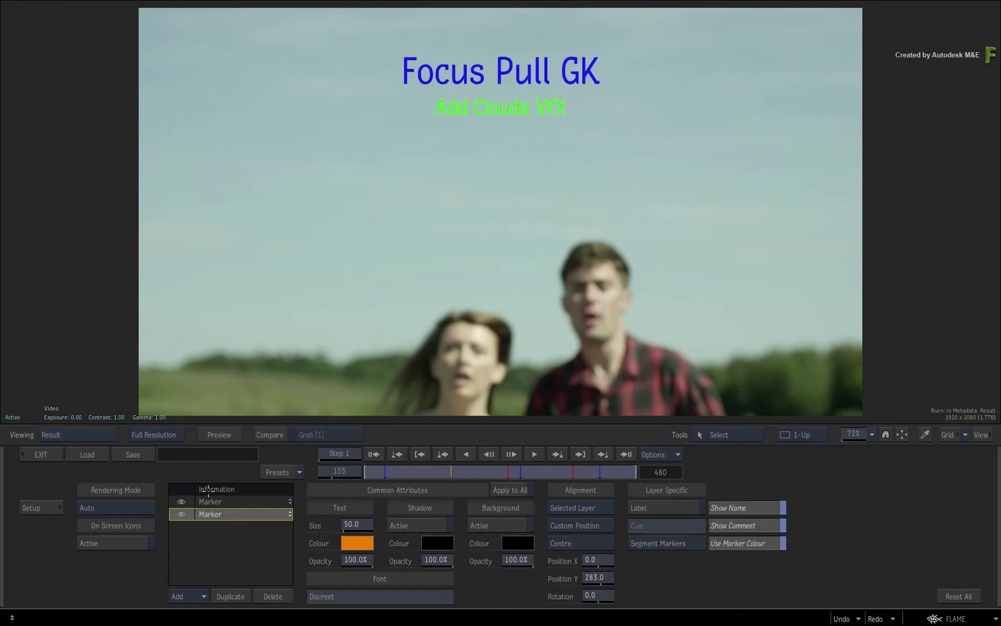
click(42, 455)
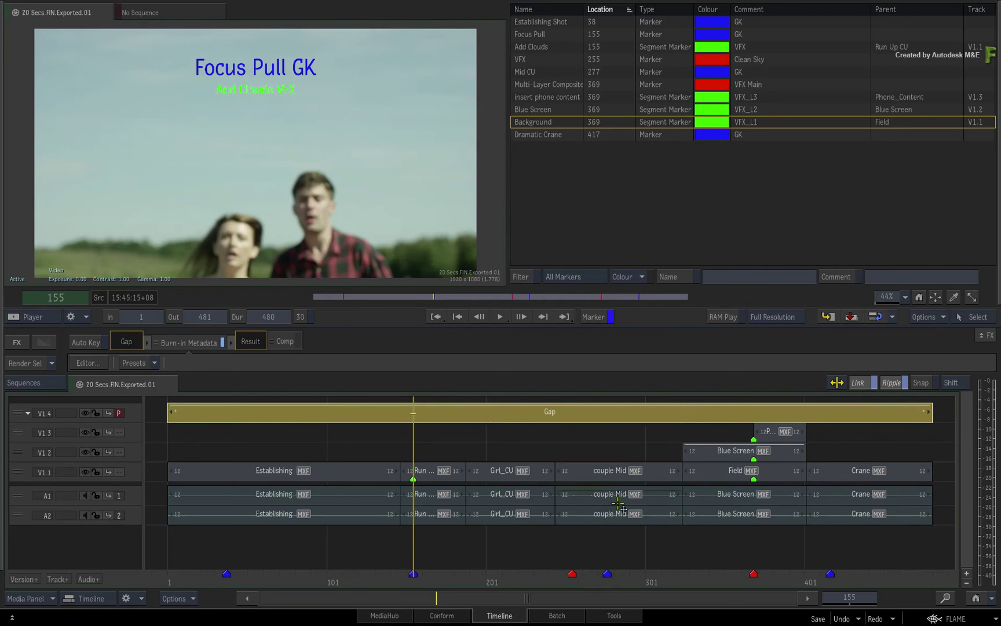
Step: Jump to the red marker at frame 369 and zoom the timeline in around it
click(442, 582)
drag(443, 582, 751, 573)
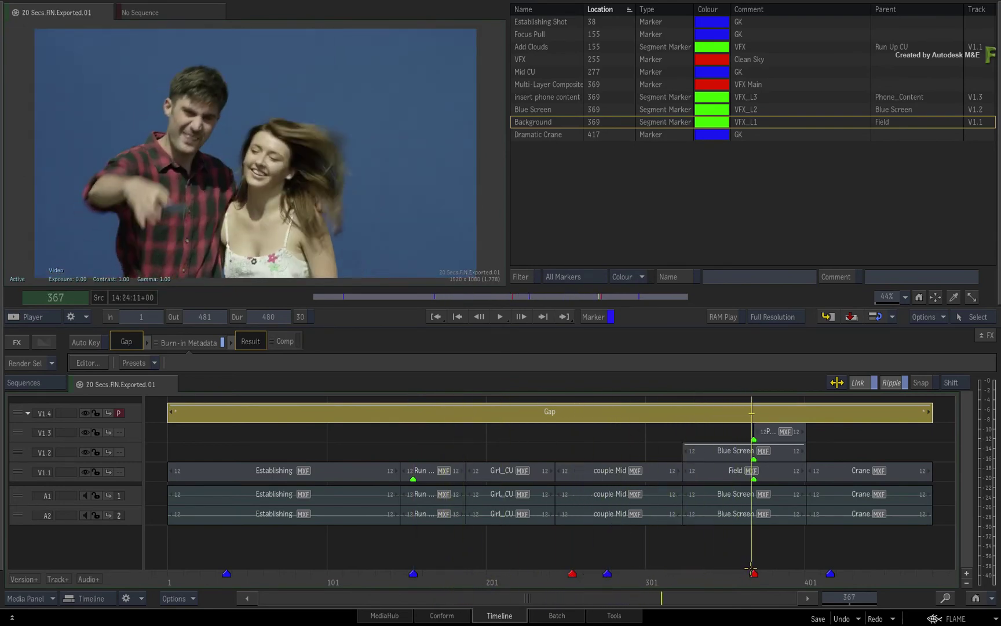
click(753, 525)
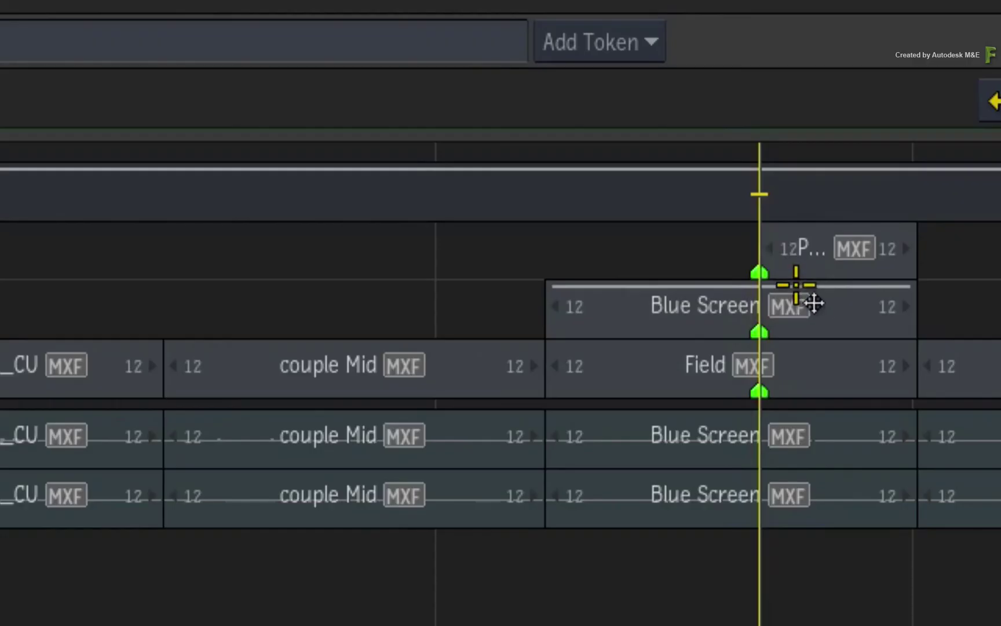
drag(742, 441, 837, 470)
drag(950, 371, 435, 393)
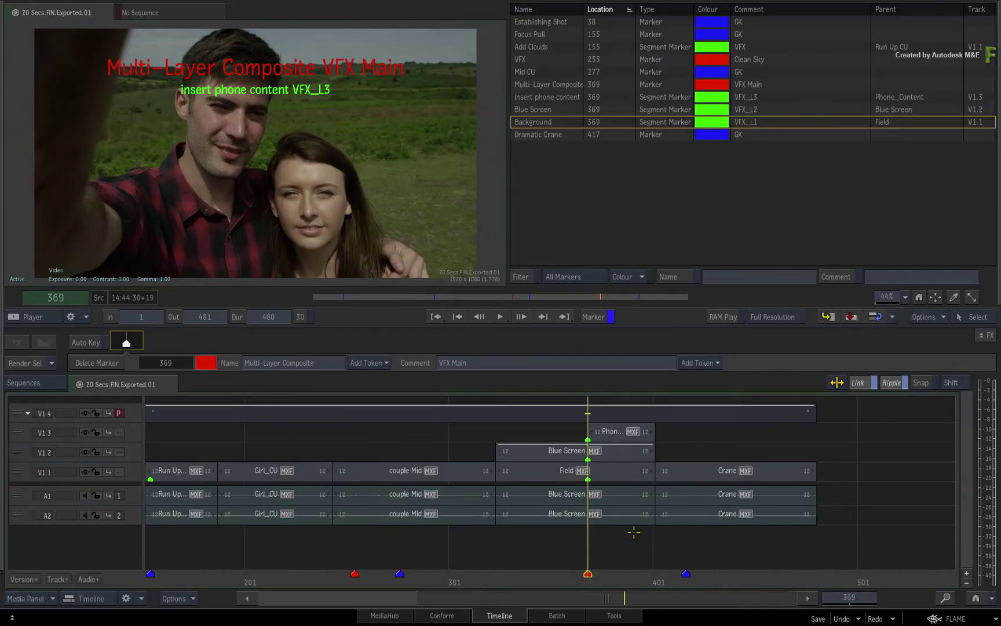
Step: Select the phone, Blue Screen and Field clips, then the V1.4 gap, and fit the whole sequence
click(614, 433)
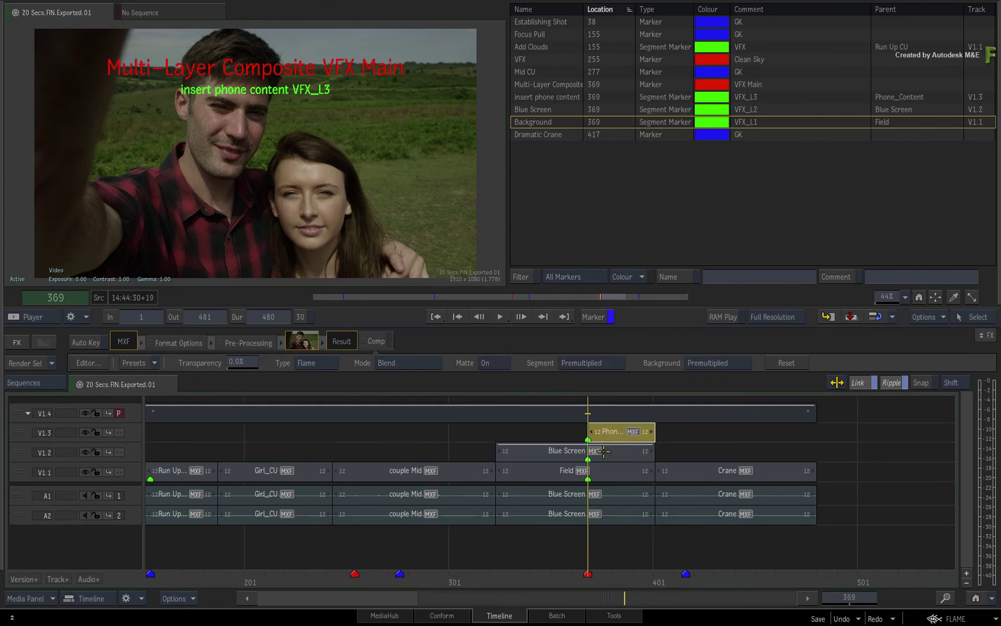
click(604, 451)
click(605, 475)
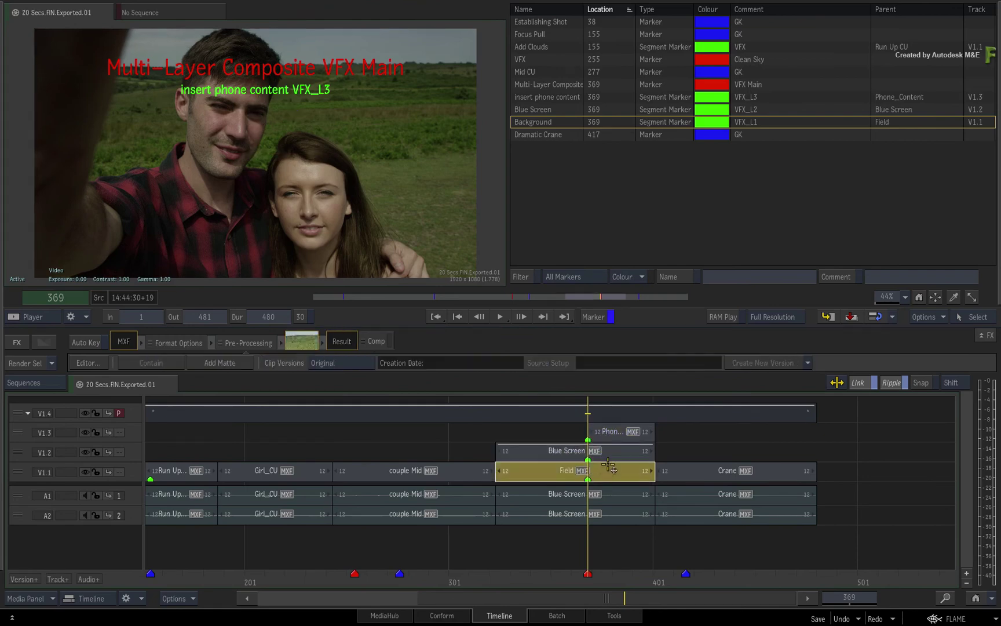
click(609, 457)
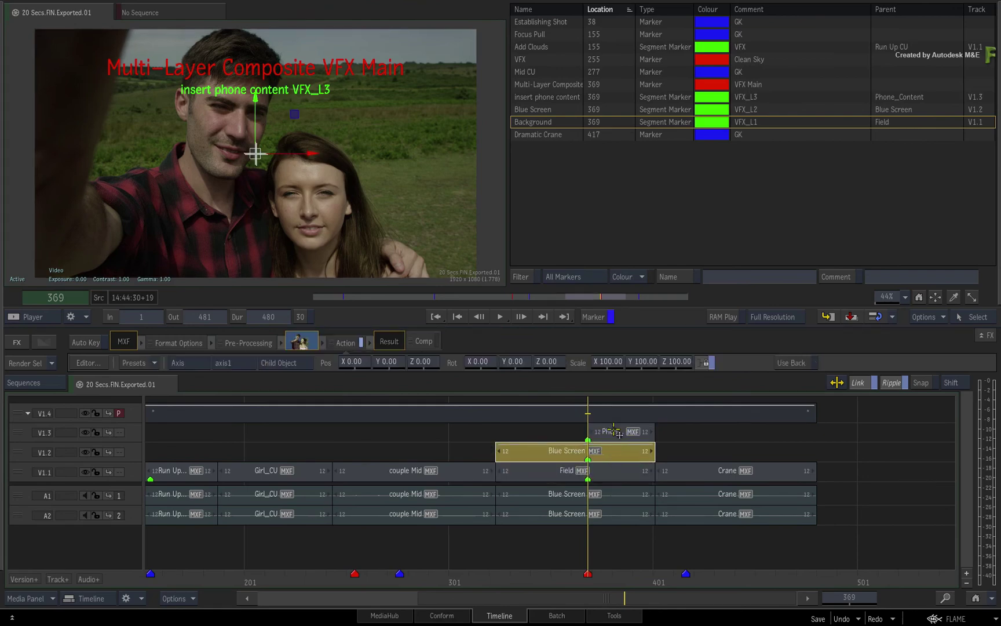
click(614, 439)
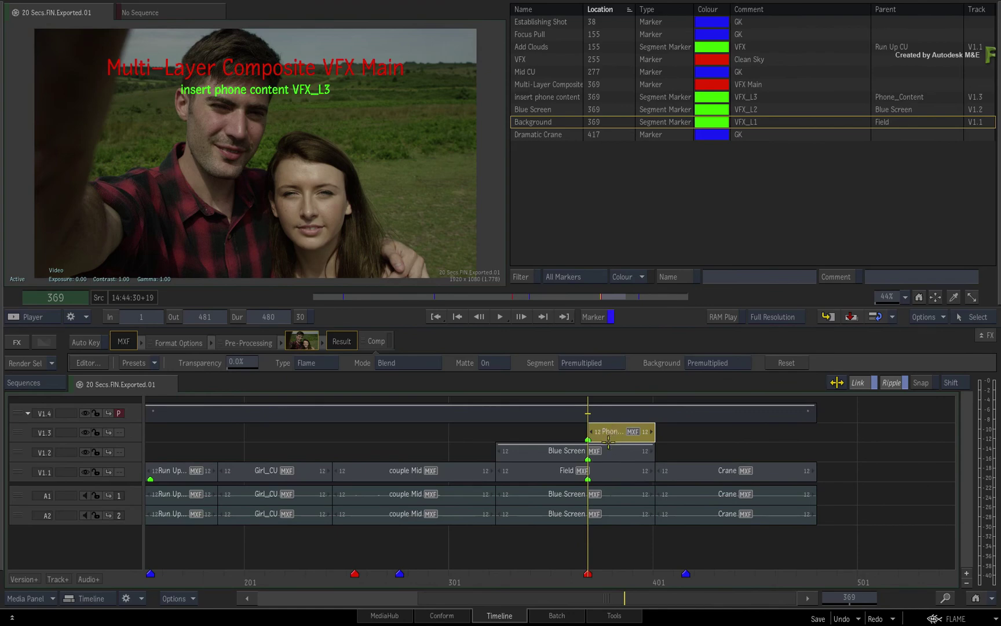
click(622, 551)
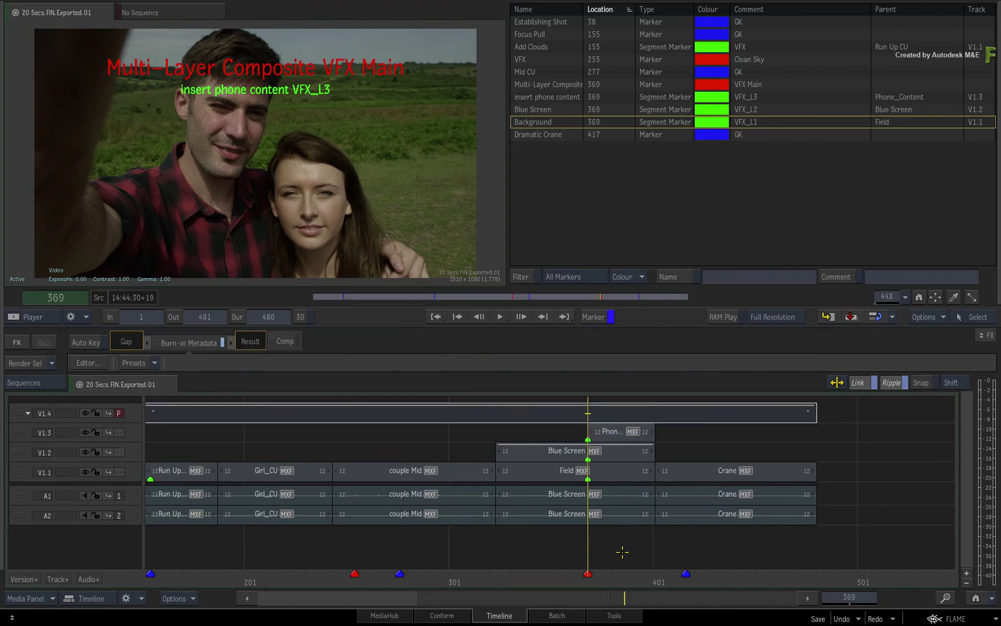
click(977, 598)
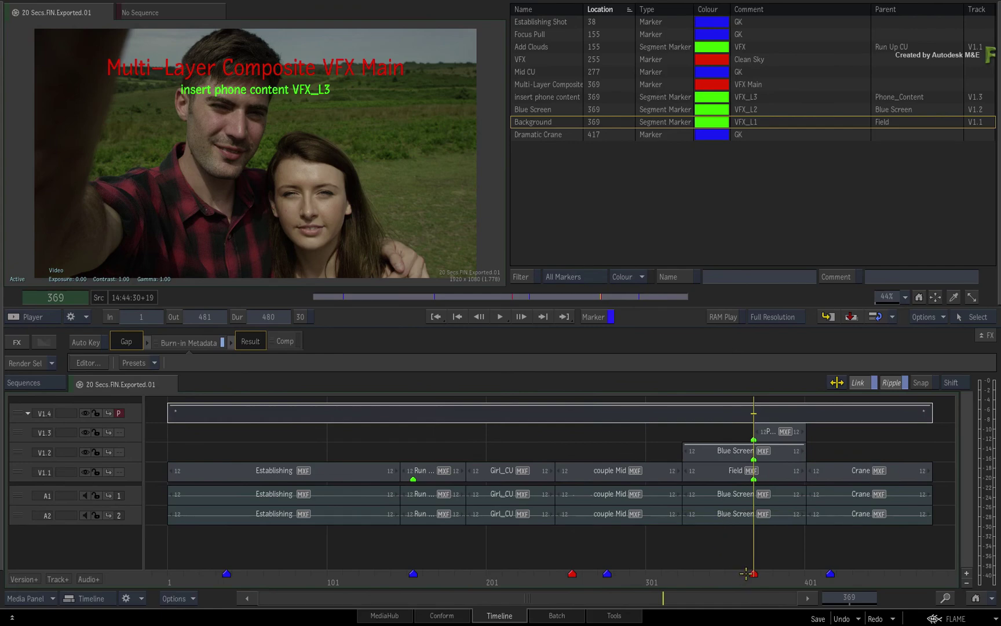
Step: Scrub to the Focus Pull marker, then forward and jump to the VFX marker at frame 255
mouse_move(745, 573)
mouse_down()
mouse_move(562, 565)
mouse_move(455, 547)
mouse_move(384, 550)
mouse_move(411, 556)
mouse_up()
key(Right)
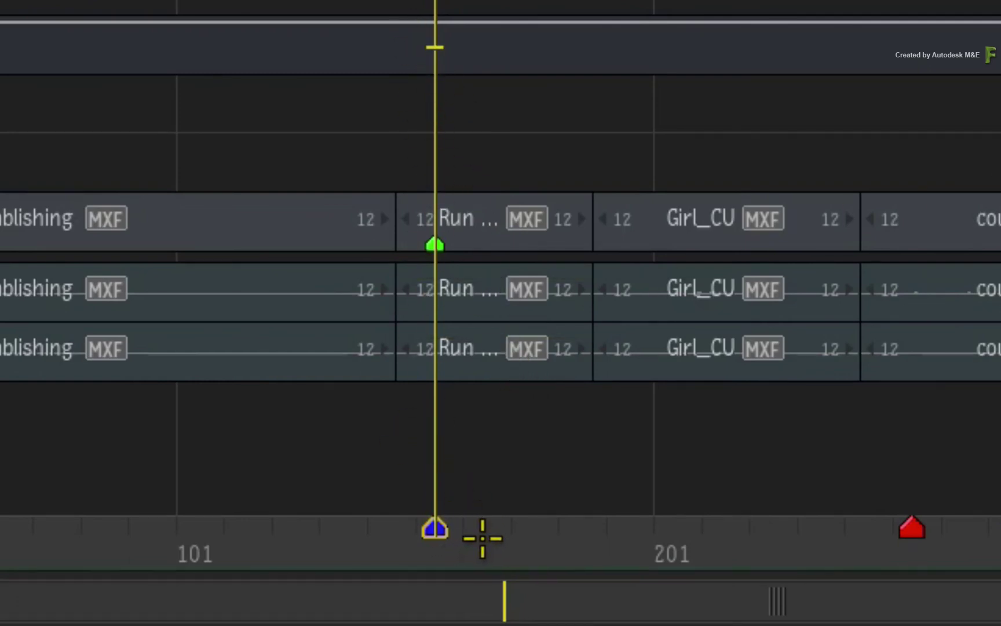
drag(482, 539, 853, 488)
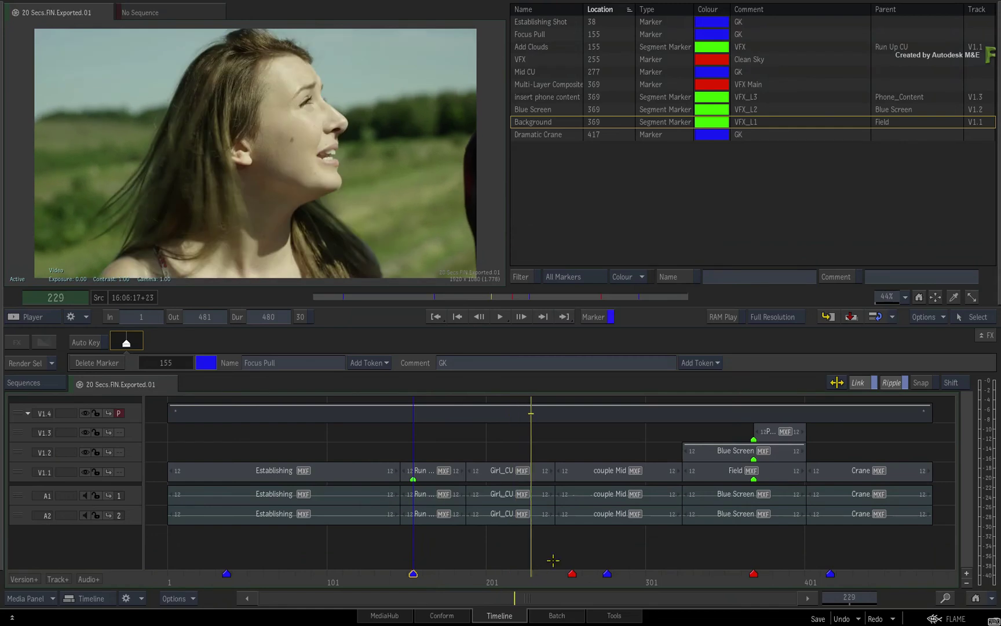
key(ctrl+Right)
key(ctrl+Right)
key(ctrl+Right)
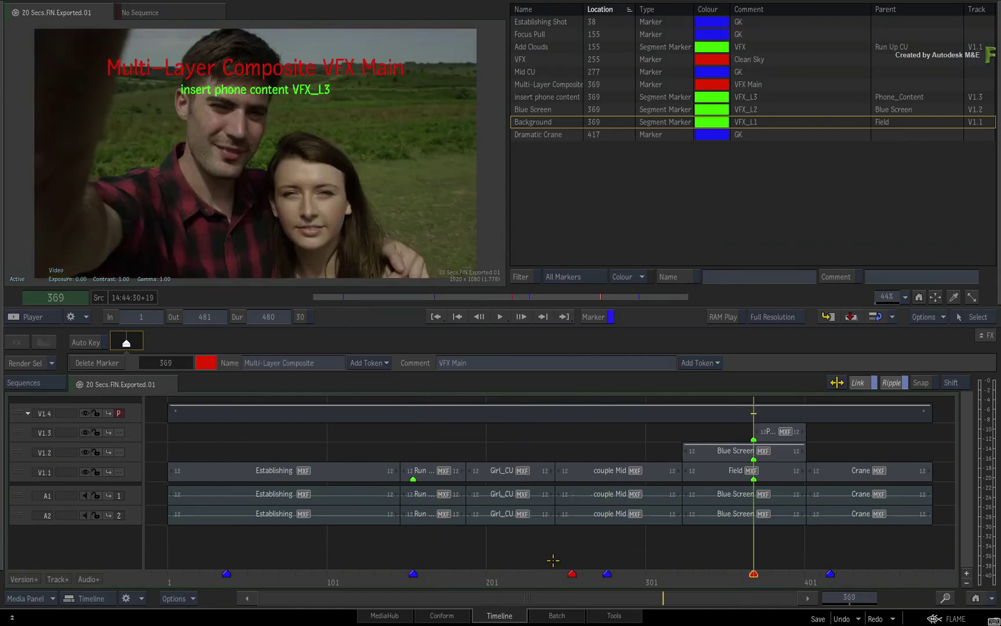